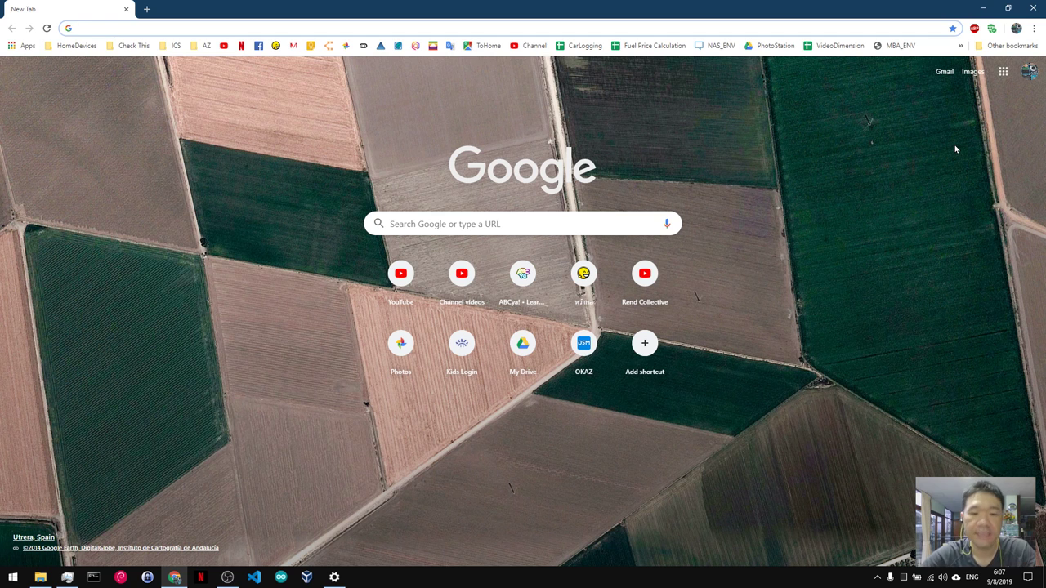
# Open the Windows Update settings, move the window aside, and run a check for updates
pyautogui.click(17, 577)
pyautogui.write('u')
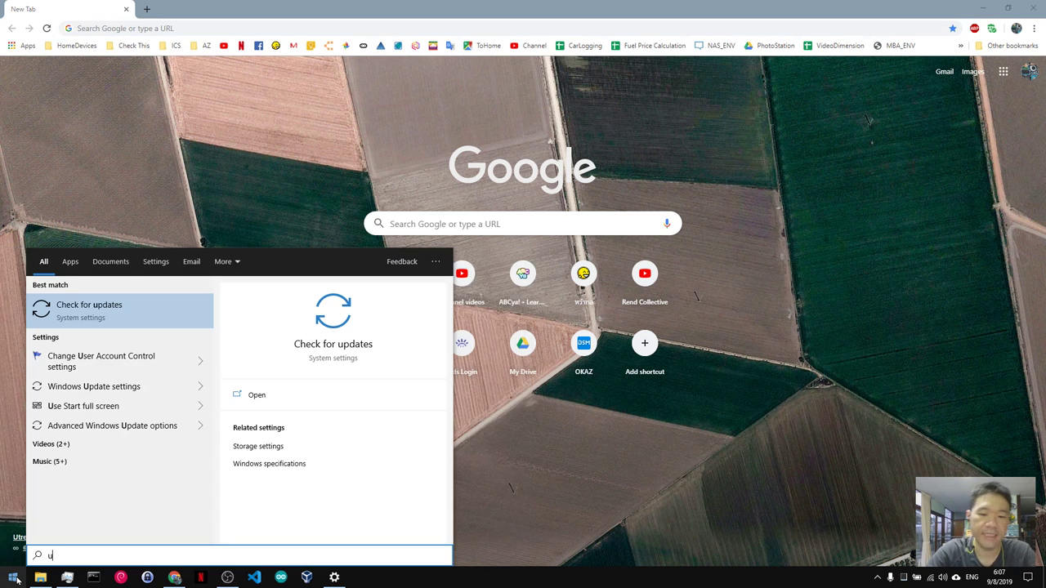
pyautogui.write('pd')
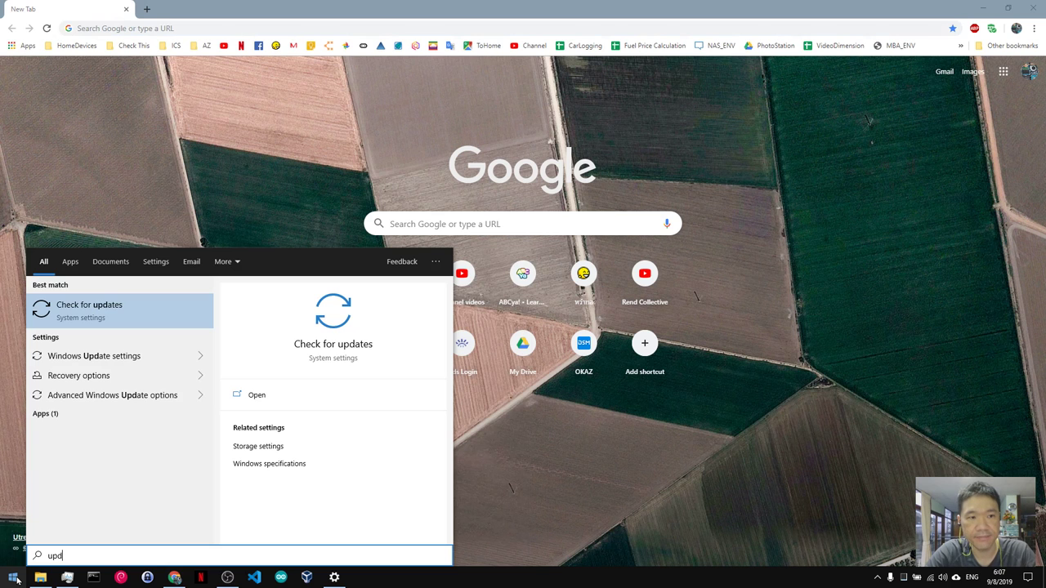
pyautogui.press('Return')
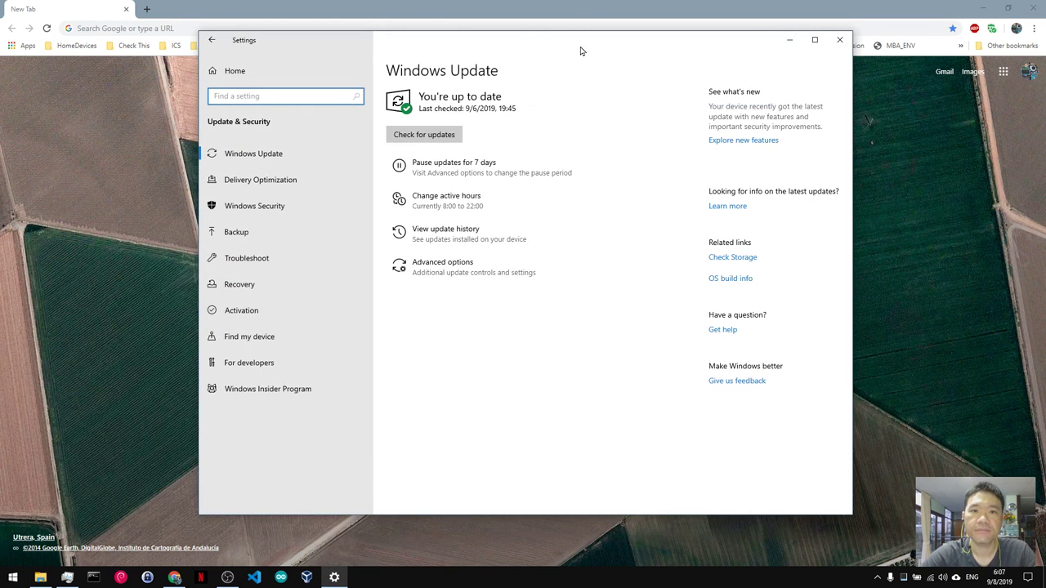
pyautogui.moveTo(595, 46); pyautogui.dragTo(715, 78)
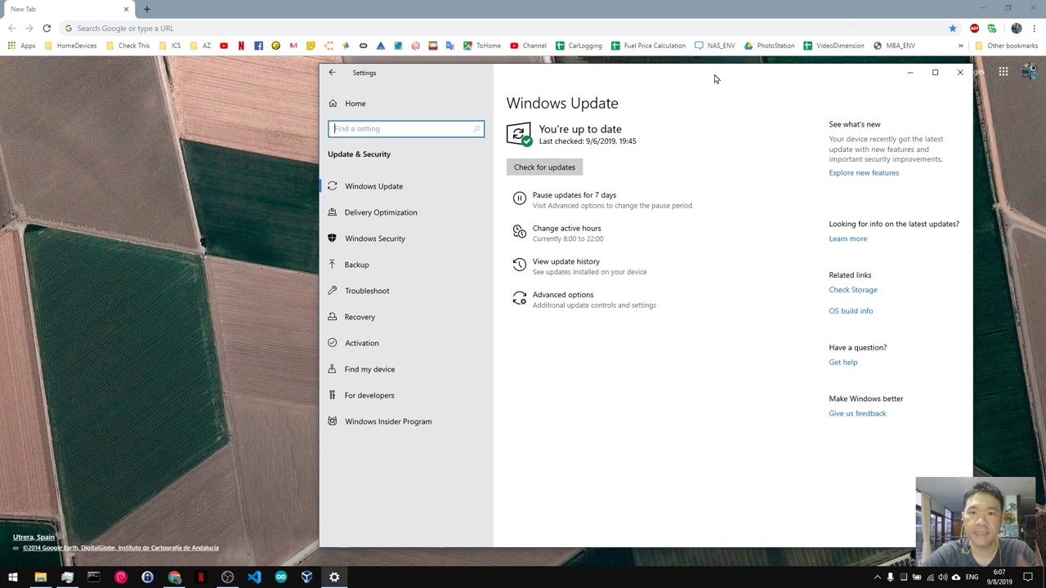
pyautogui.click(564, 171)
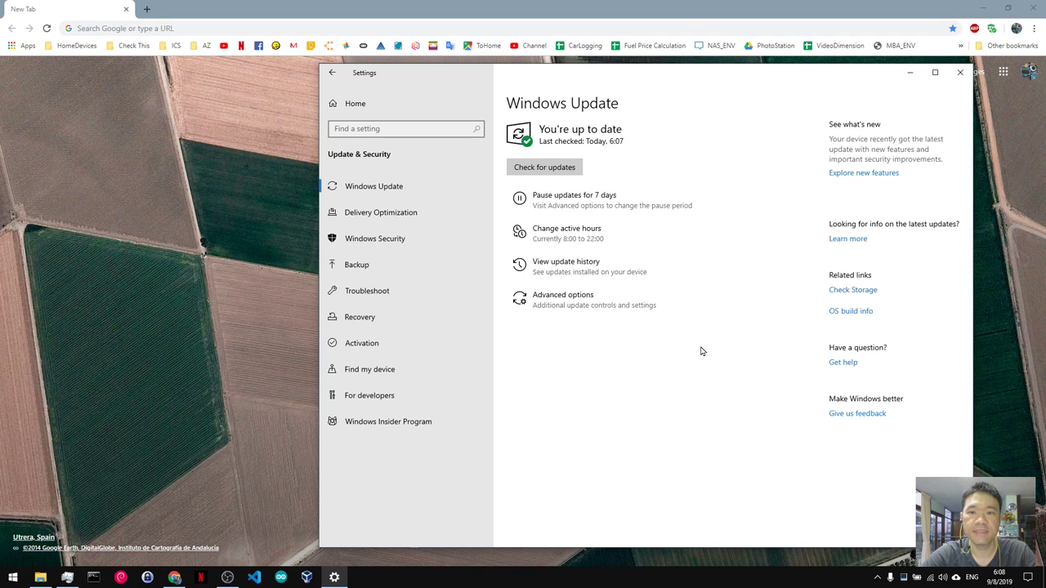
# Open the Windows Security overview to review the device's protection status
pyautogui.click(880, 579)
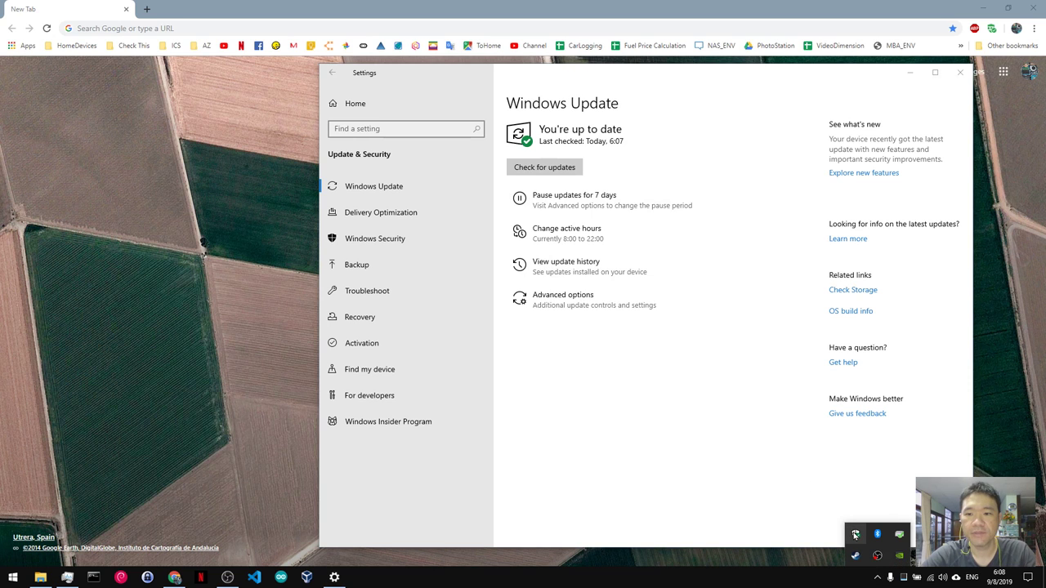
pyautogui.click(855, 534)
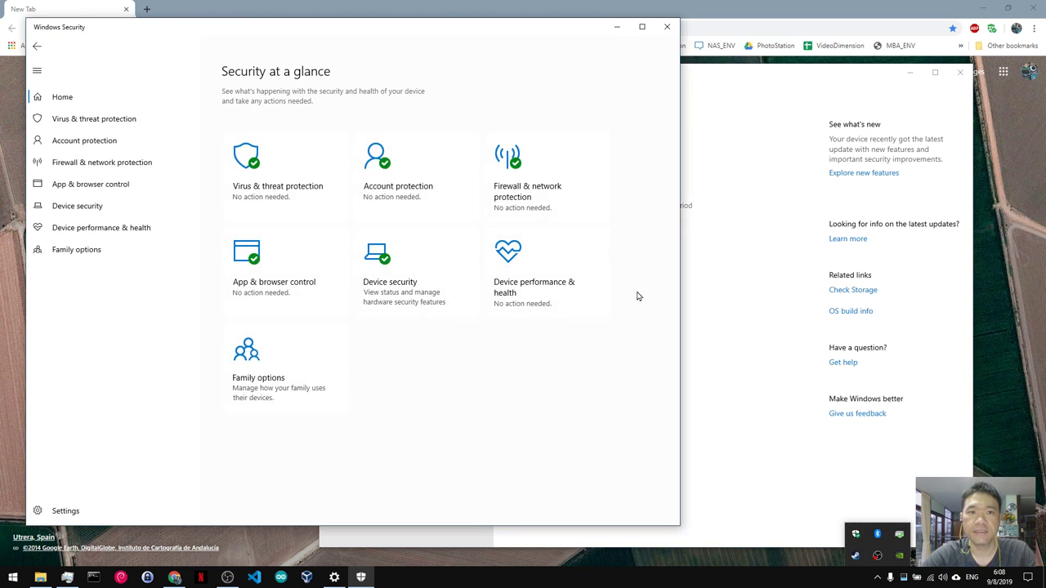
# Review the Advanced options of Windows Update and return to the main update page
pyautogui.click(725, 78)
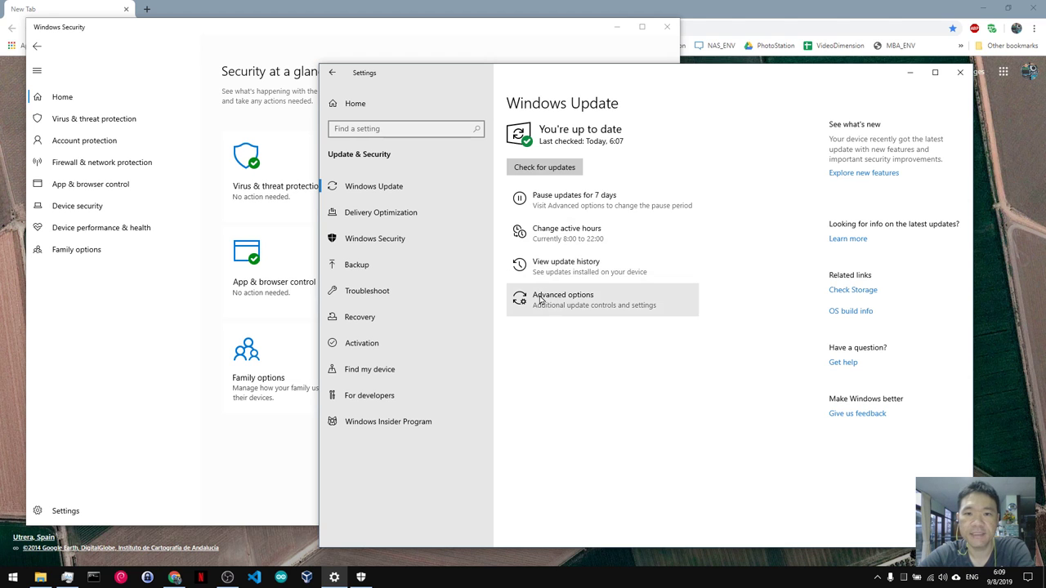
pyautogui.click(580, 299)
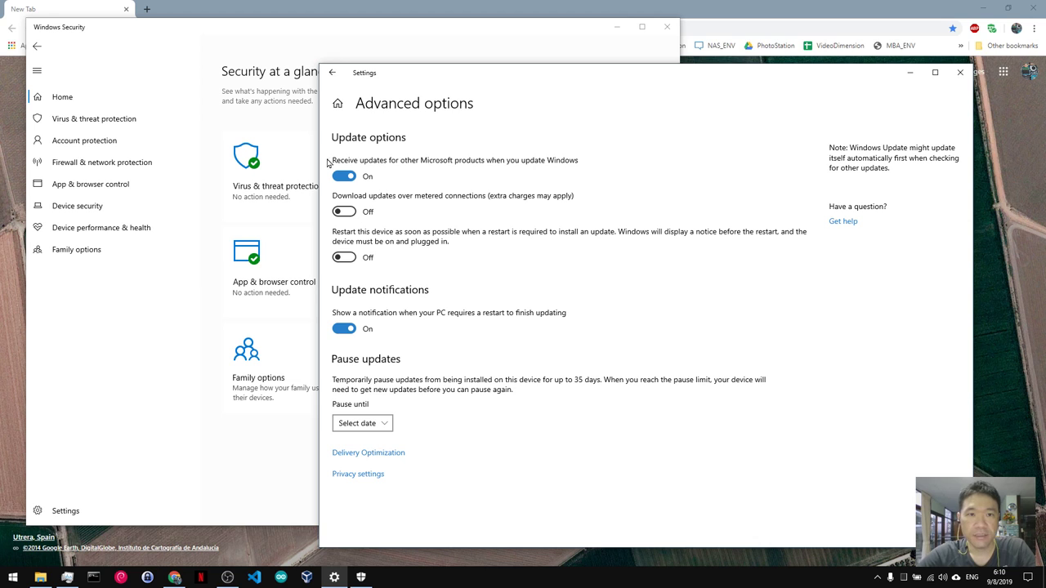
pyautogui.click(333, 72)
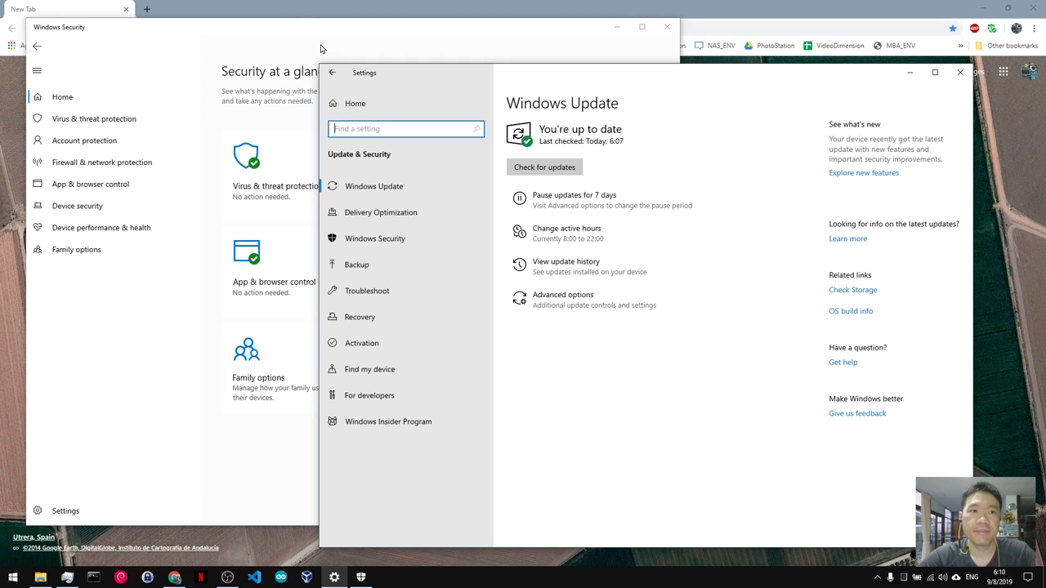
# Switch to Chrome and search the web for "vlc attack"
pyautogui.click(284, 12)
pyautogui.click(286, 28)
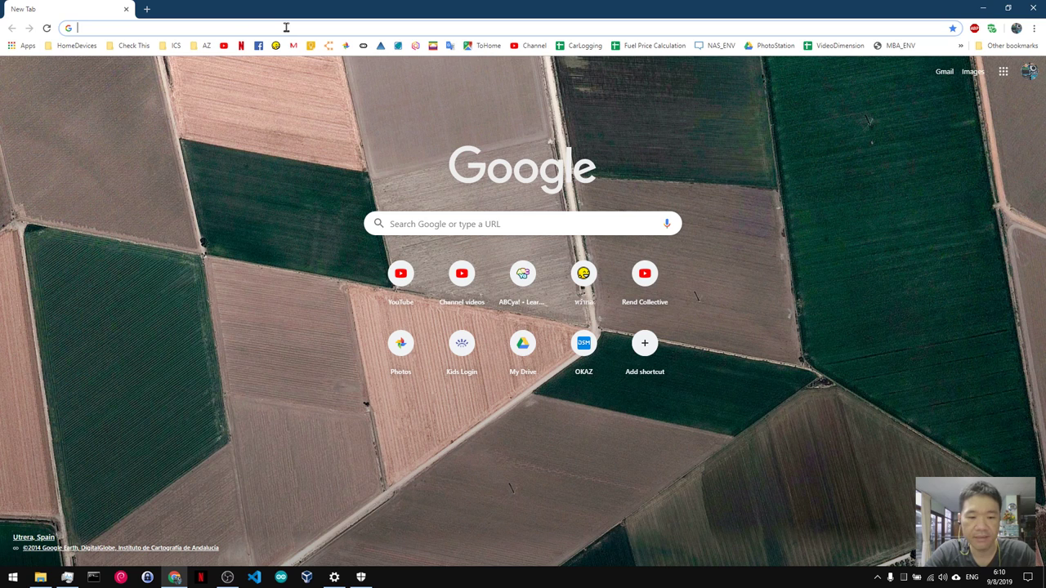
pyautogui.write('vlc')
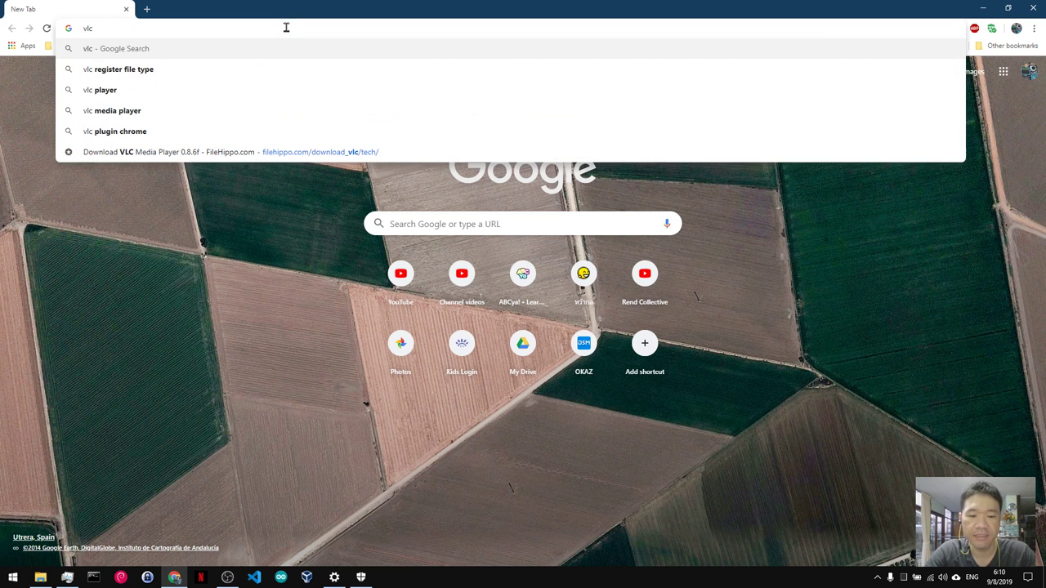
pyautogui.write(' atta')
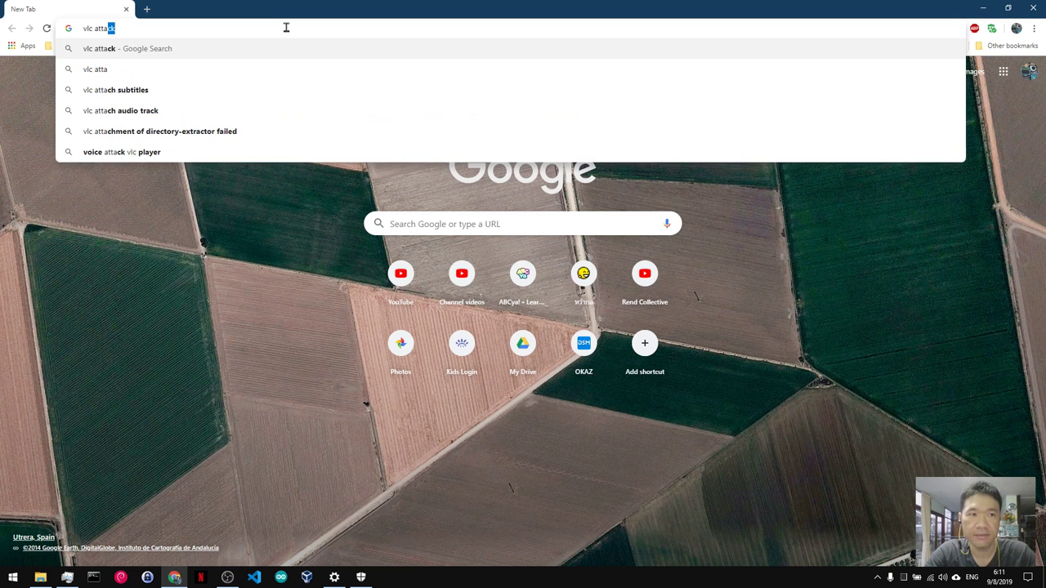
pyautogui.write('ck')
pyautogui.press('Return')
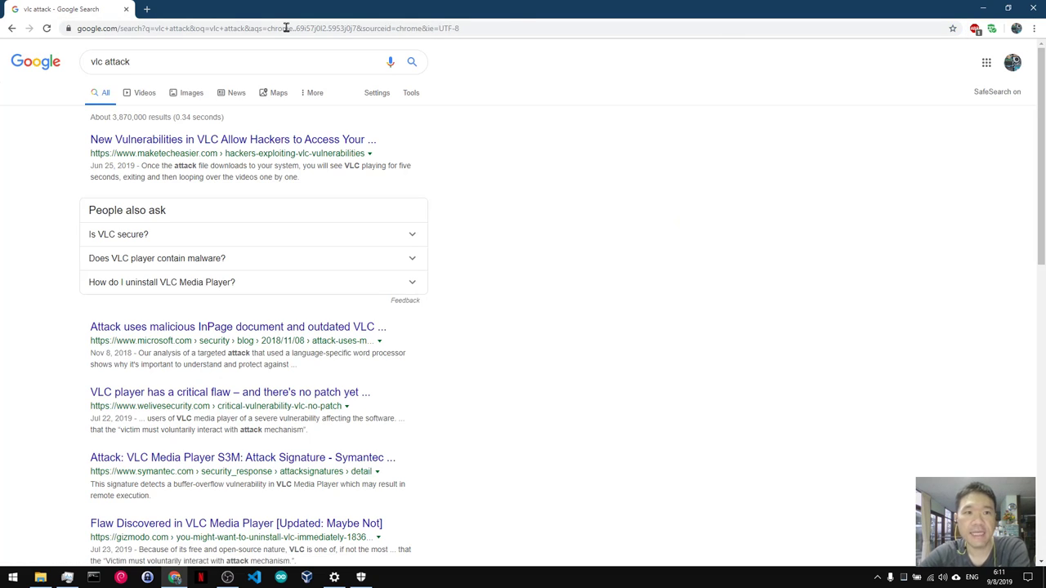
# Open the Make Tech Easier article on VLC vulnerabilities and read it, highlighting the attack file types "AVI or MKV"
pyautogui.click(315, 141)
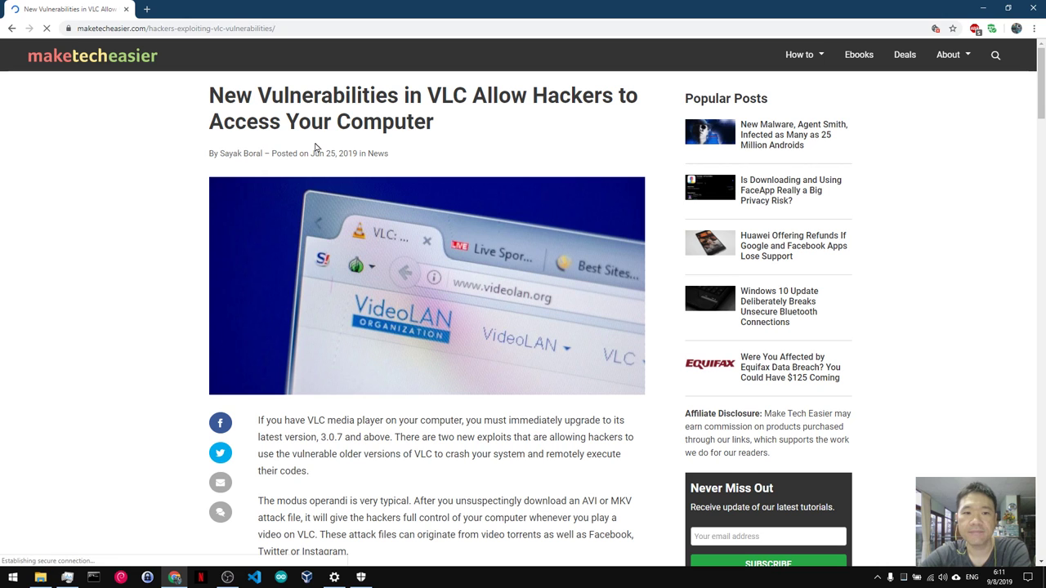
pyautogui.scroll(-4, 83, 352)
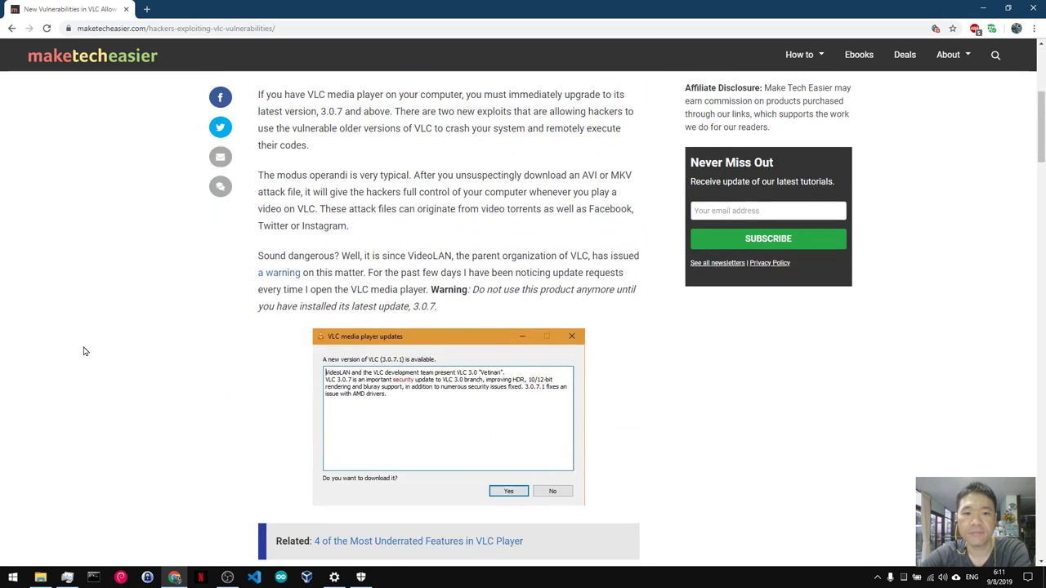
pyautogui.scroll(3, 84, 351)
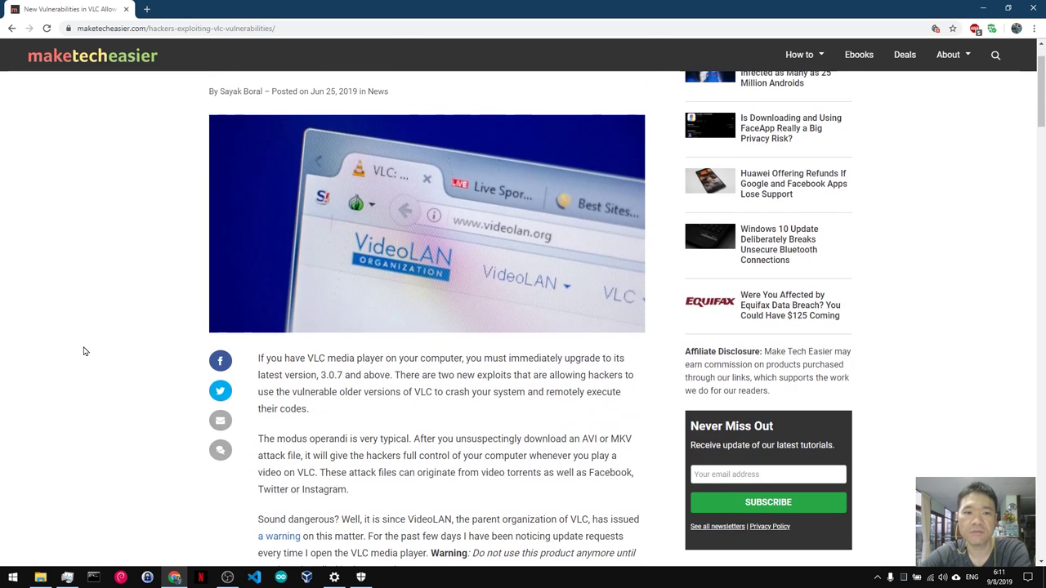
pyautogui.scroll(-2, 84, 352)
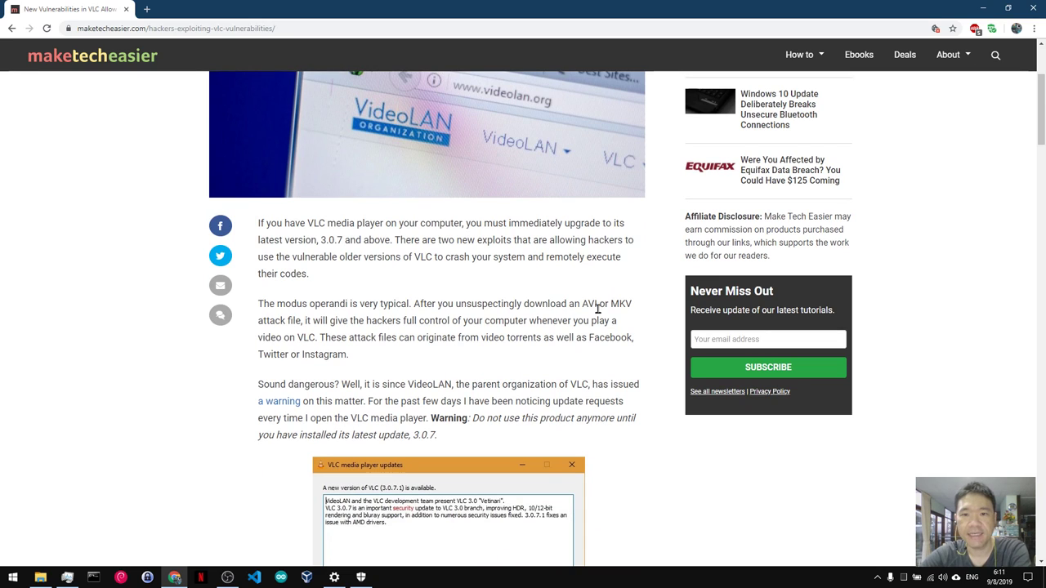
pyautogui.moveTo(580, 304); pyautogui.dragTo(632, 303)
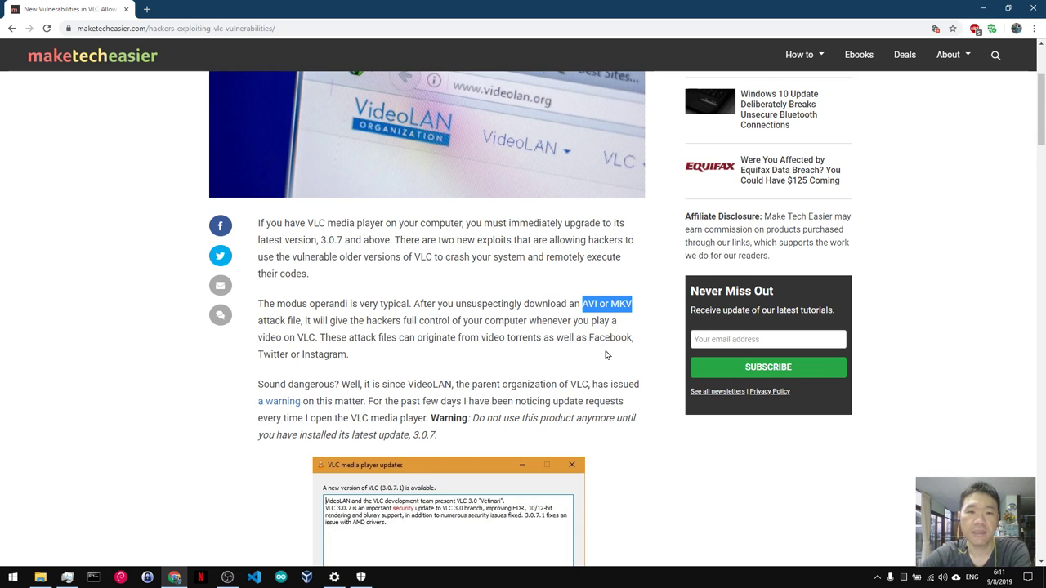
pyautogui.scroll(-9, 606, 355)
pyautogui.scroll(7, 606, 354)
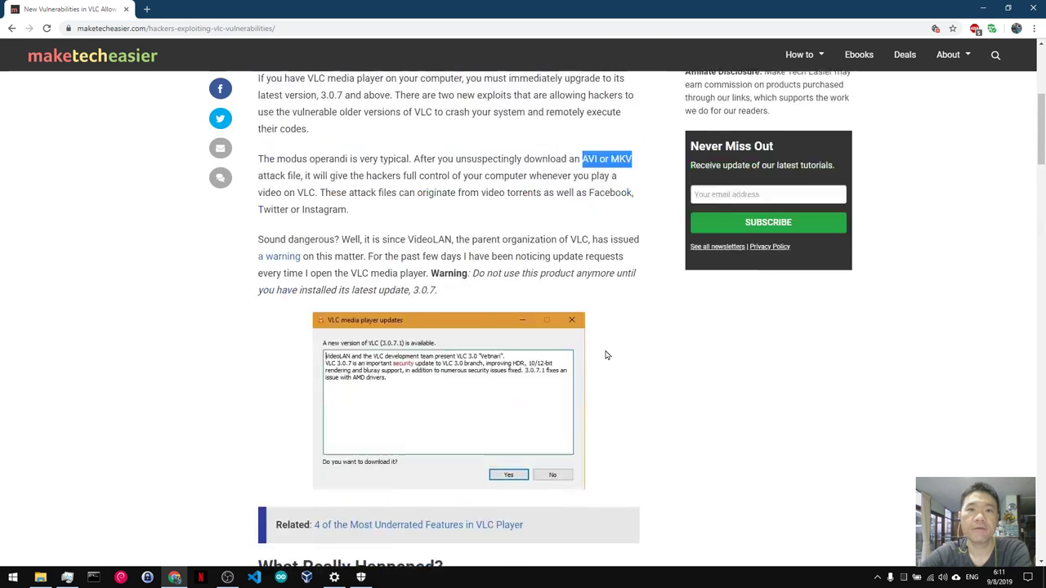
pyautogui.scroll(4, 606, 355)
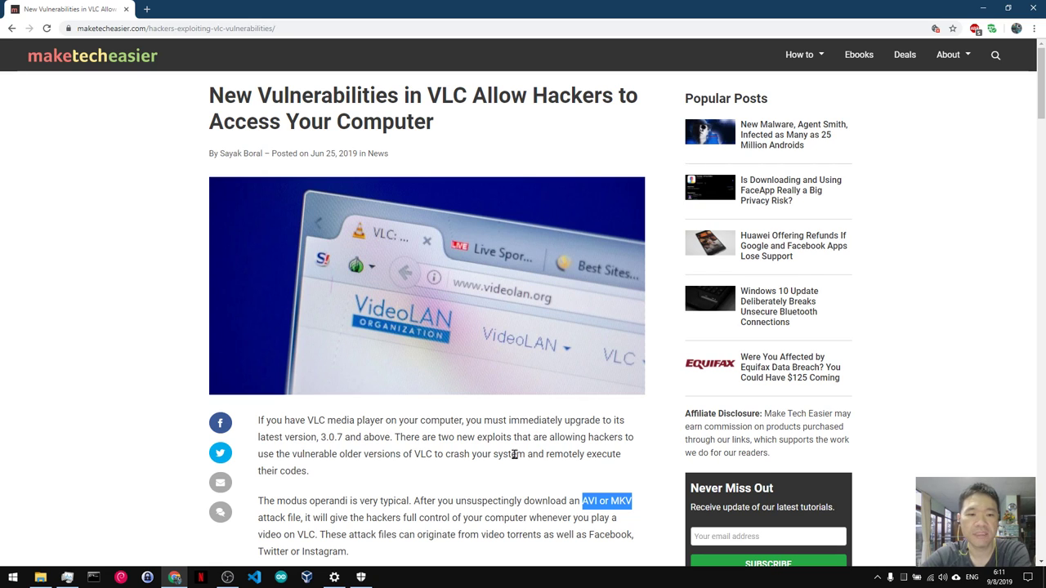
# Bring the Windows Security overview back up, review it, and close it
pyautogui.click(13, 577)
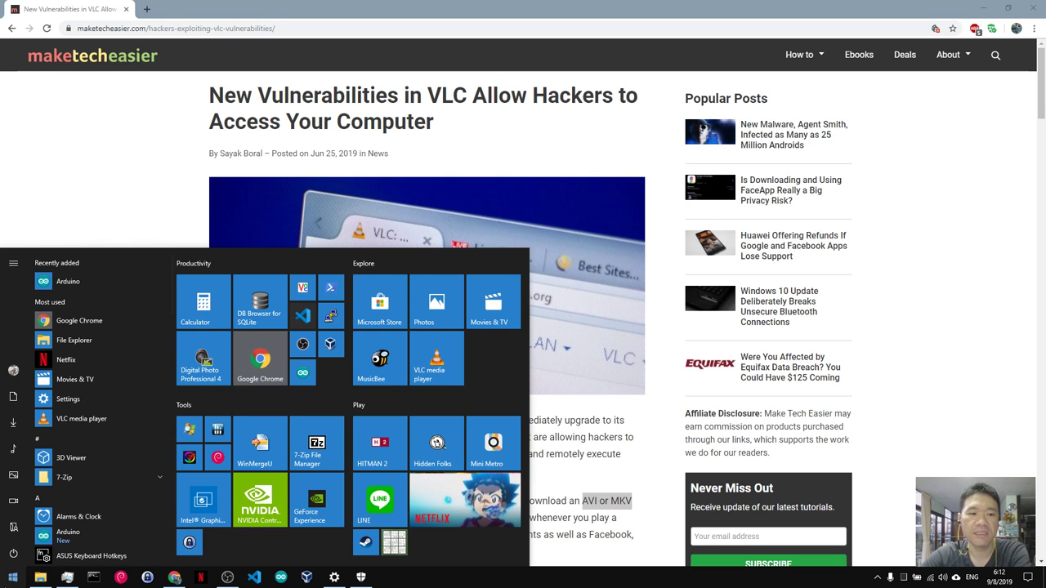
pyautogui.click(13, 577)
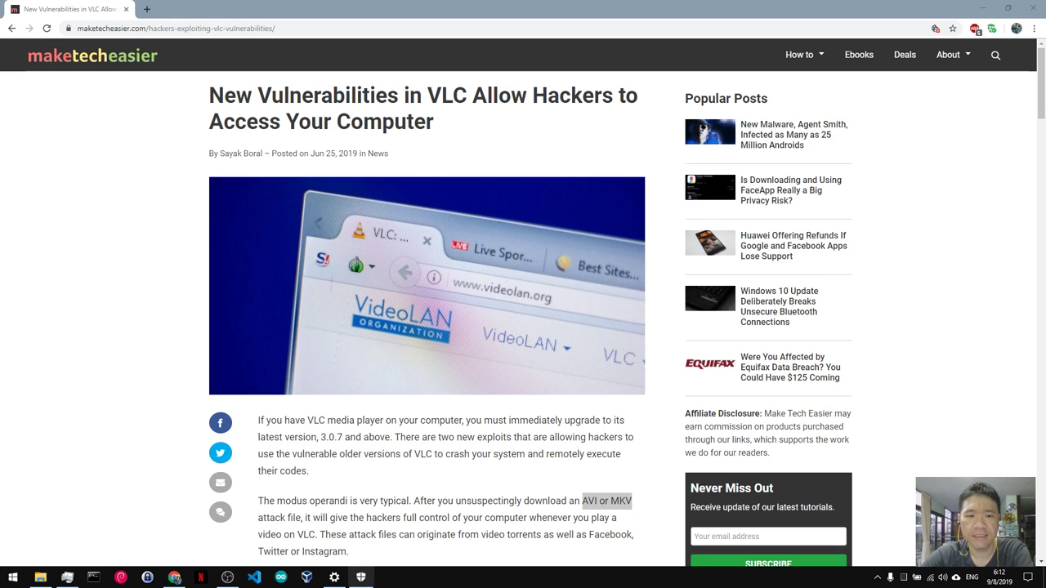
pyautogui.click(363, 577)
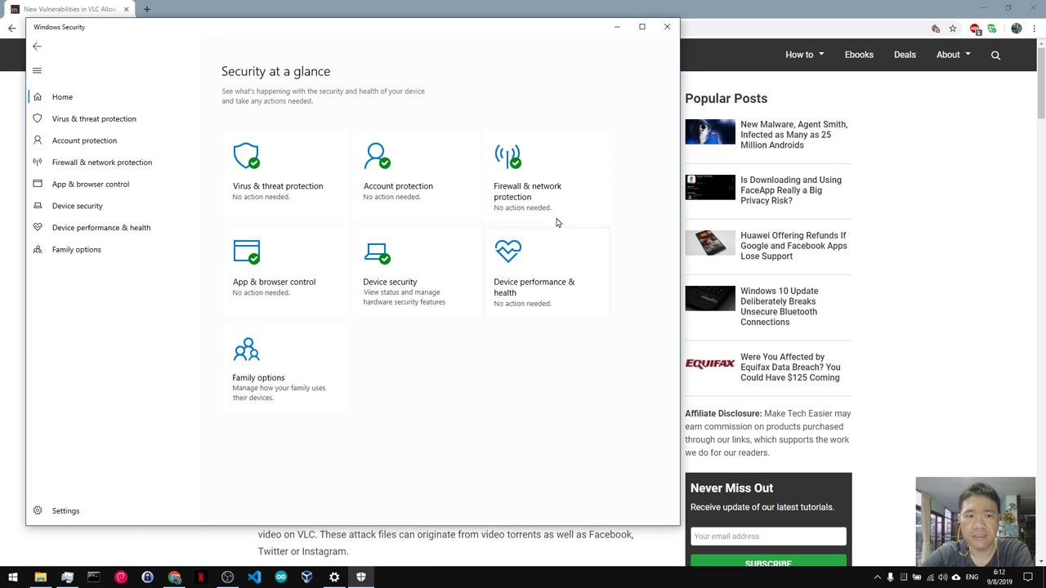
pyautogui.click(667, 28)
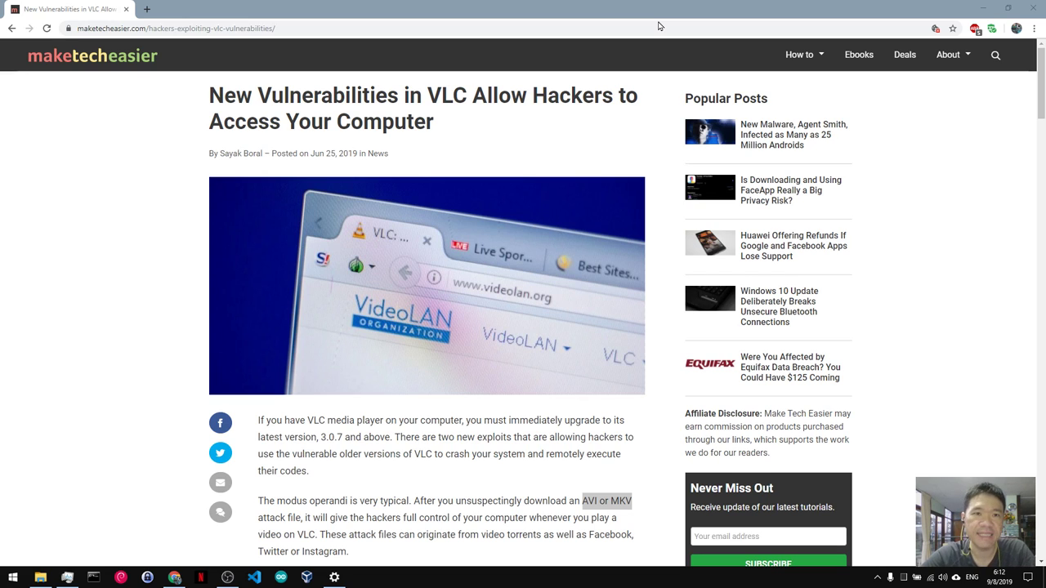
# Search the web for "best free decompression software" in a new browser tab
pyautogui.click(147, 9)
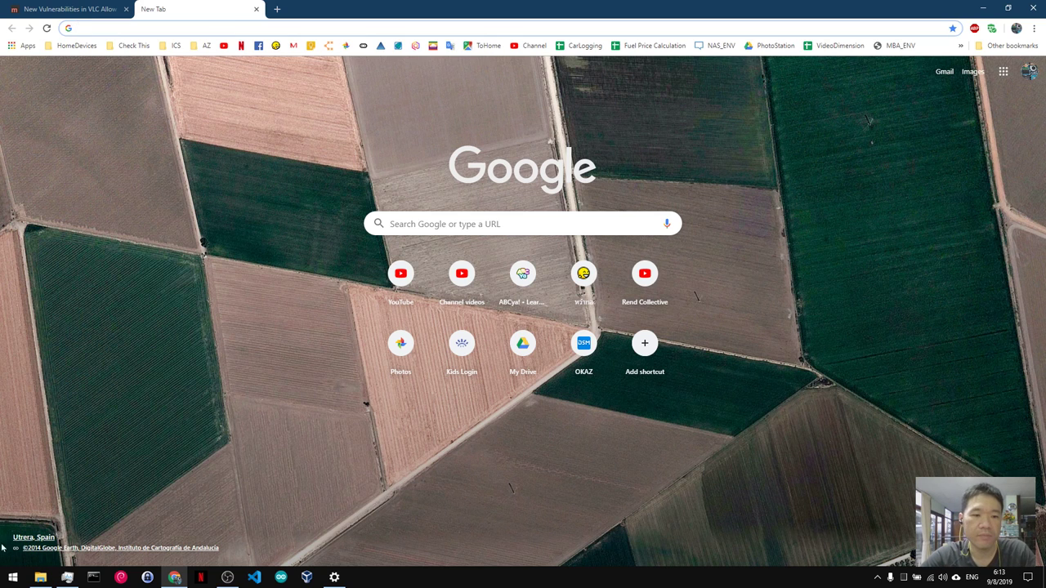
pyautogui.click(10, 581)
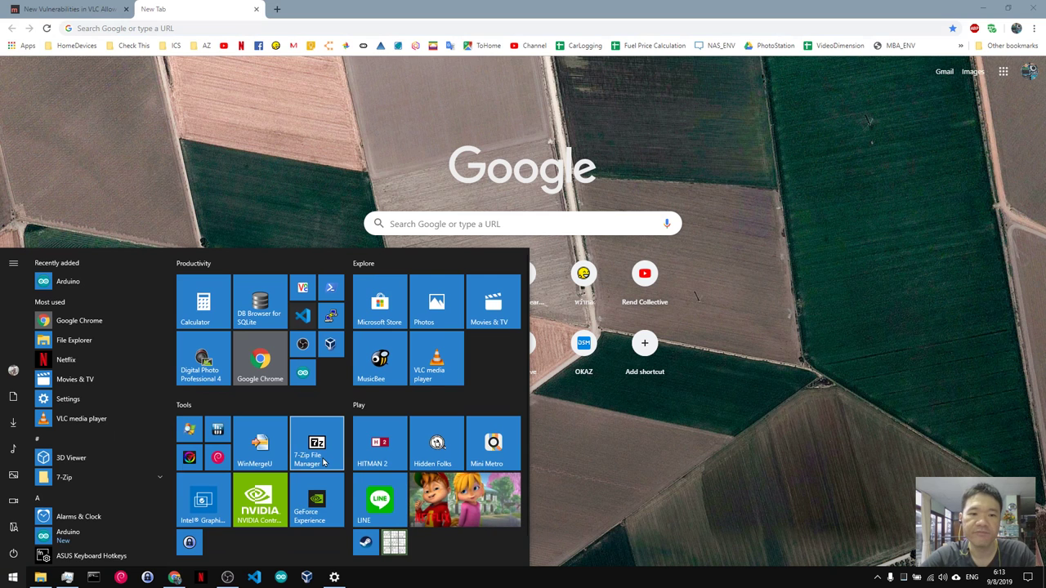
pyautogui.click(732, 308)
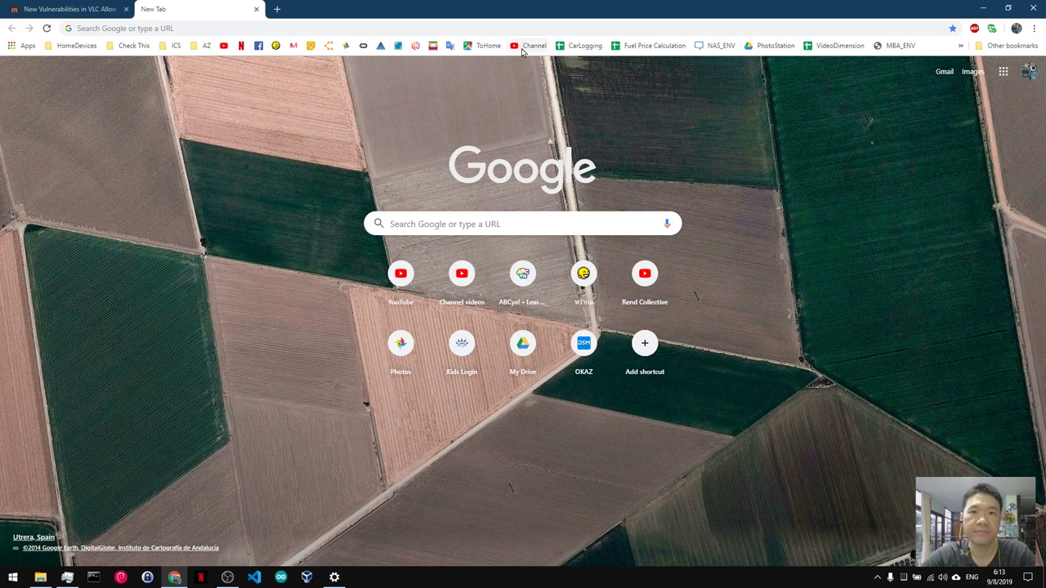
pyautogui.click(544, 28)
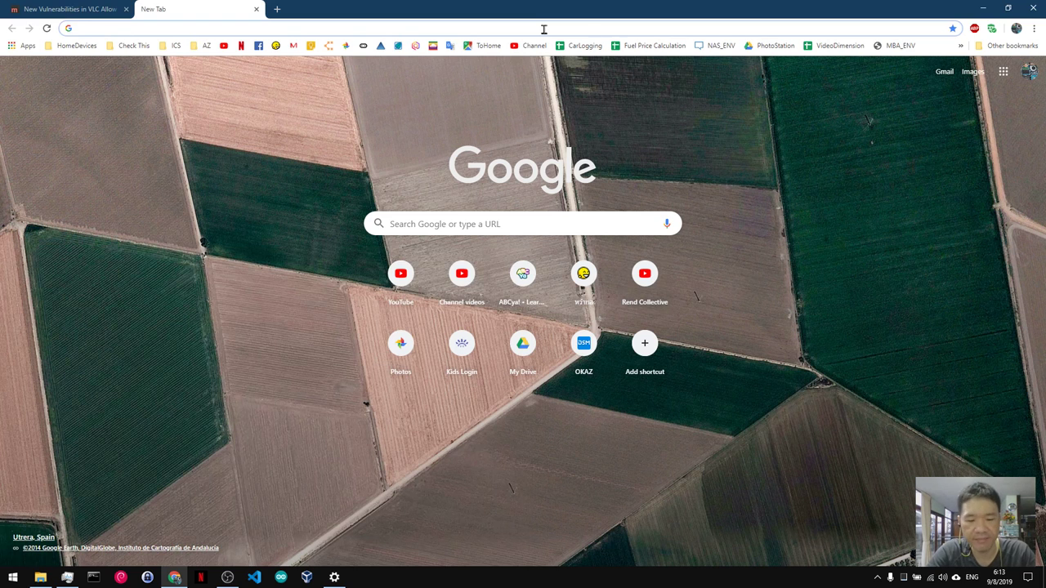
pyautogui.write('b')
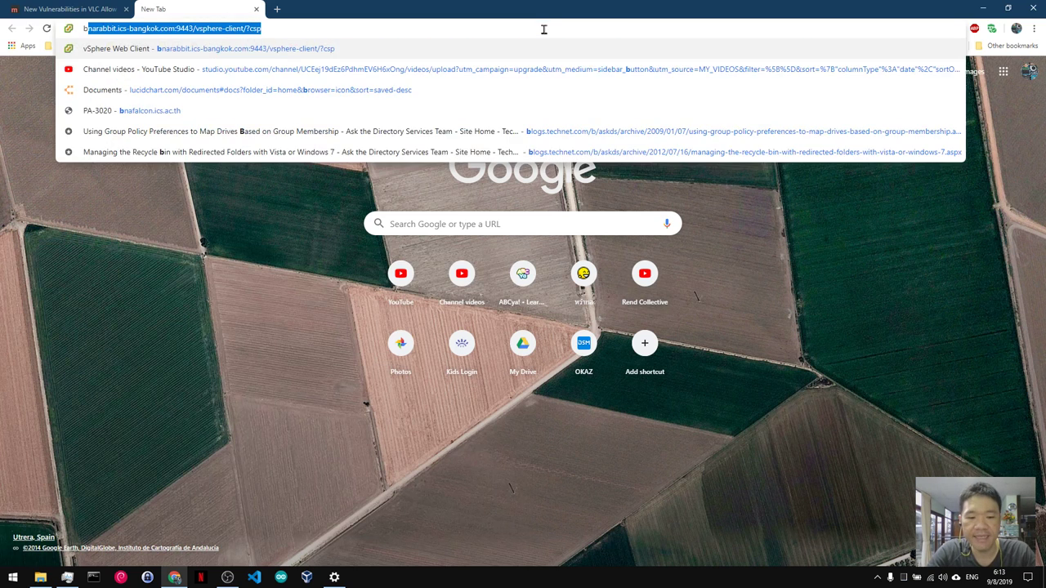
pyautogui.write('est free')
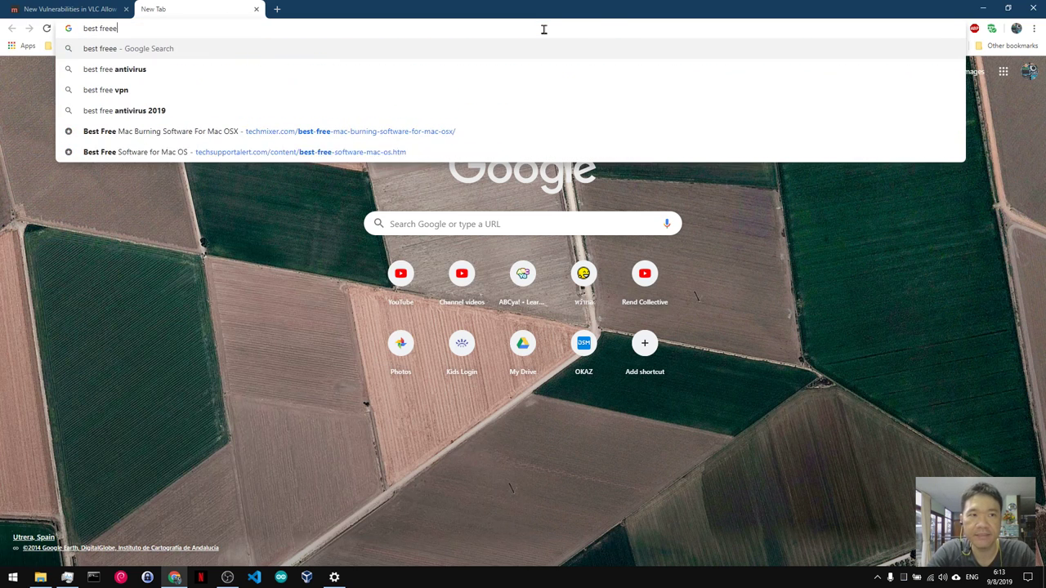
pyautogui.write(' decomp')
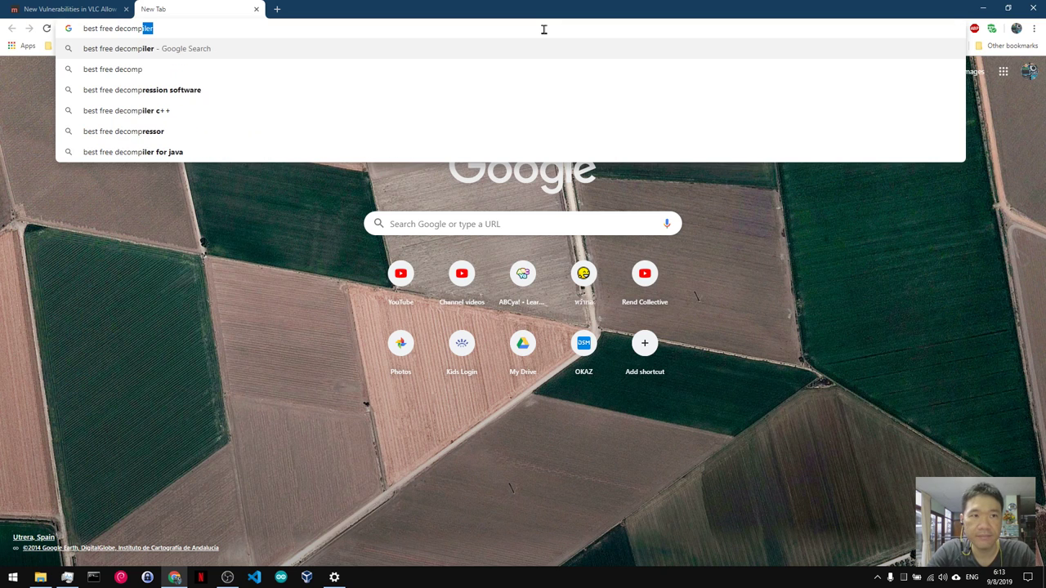
pyautogui.write('res')
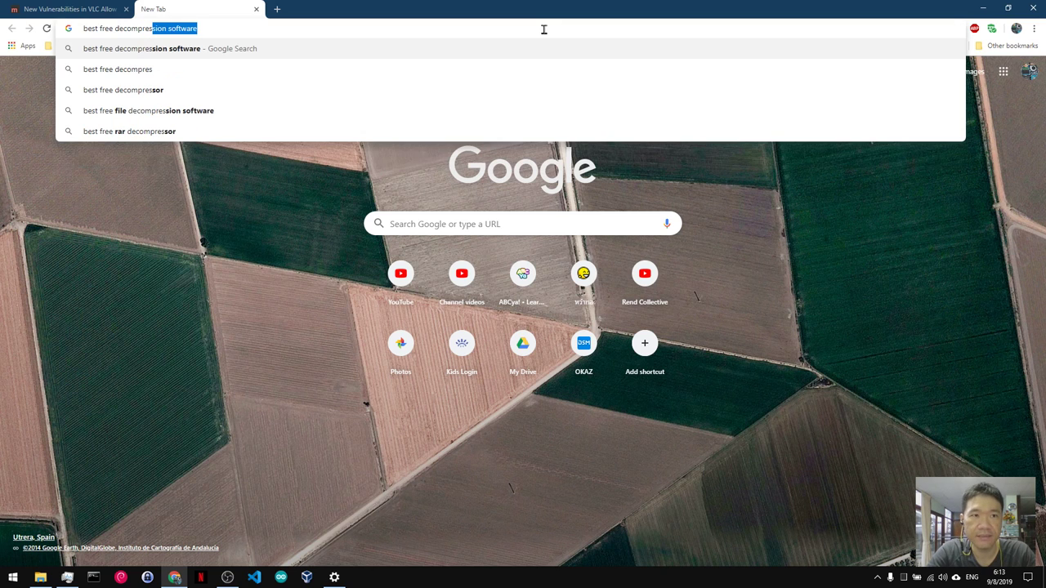
pyautogui.press('Return')
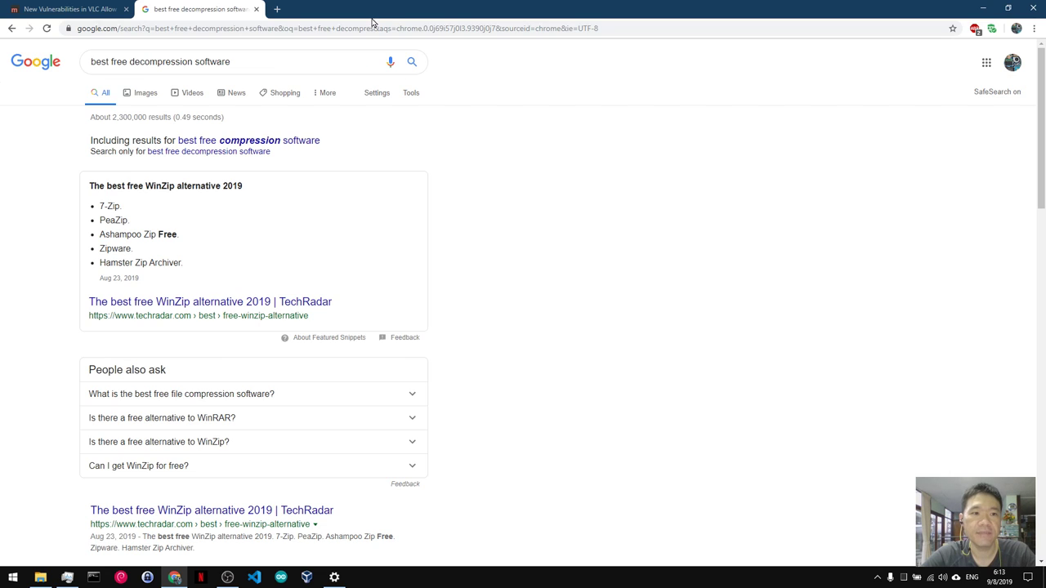
# Open the download page of 7-zip.org in a new browser tab, and return to the decompression software search results
pyautogui.click(278, 9)
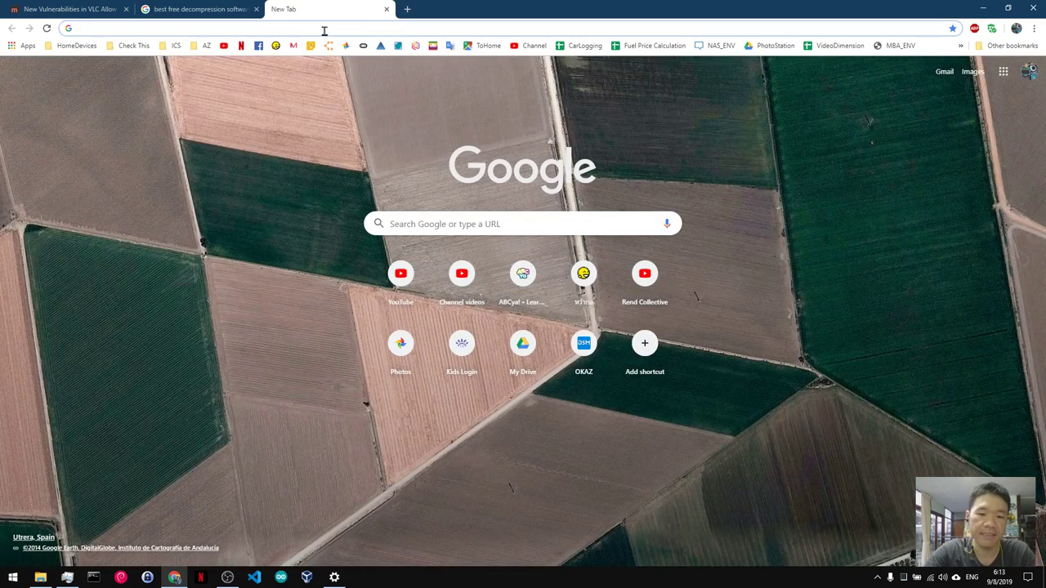
pyautogui.write('7-zip')
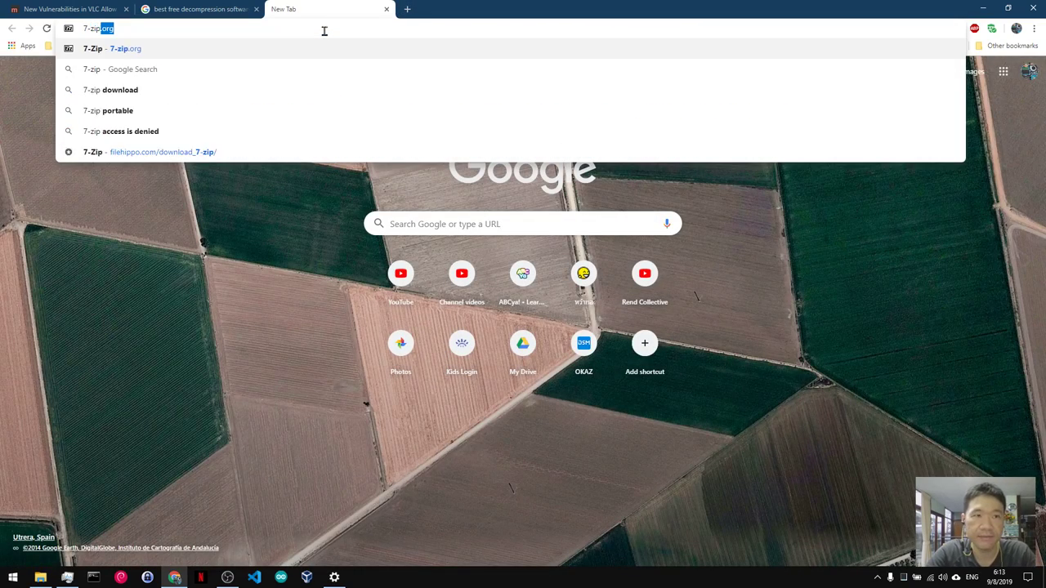
pyautogui.press('Return')
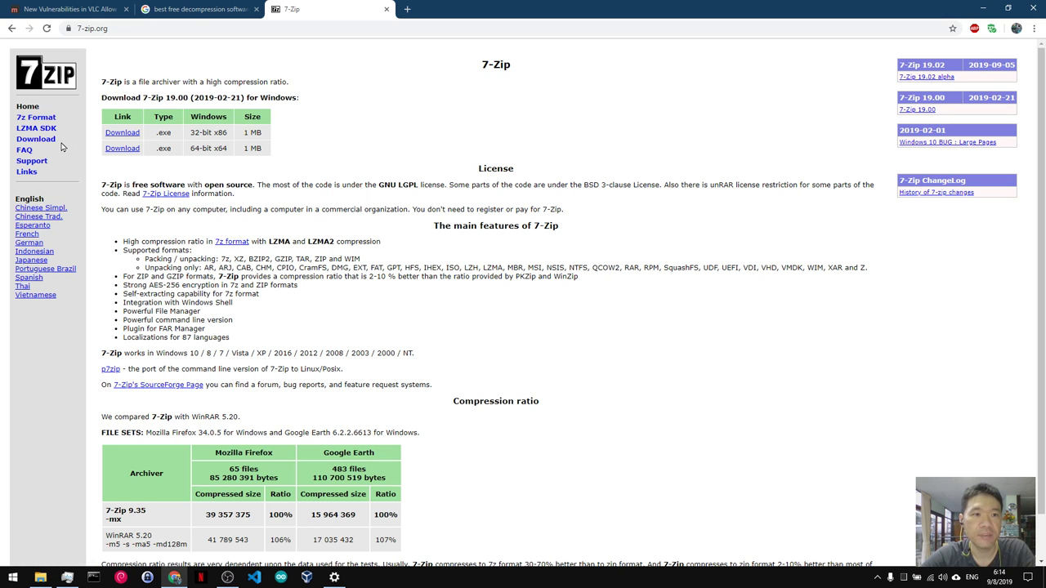
pyautogui.click(36, 139)
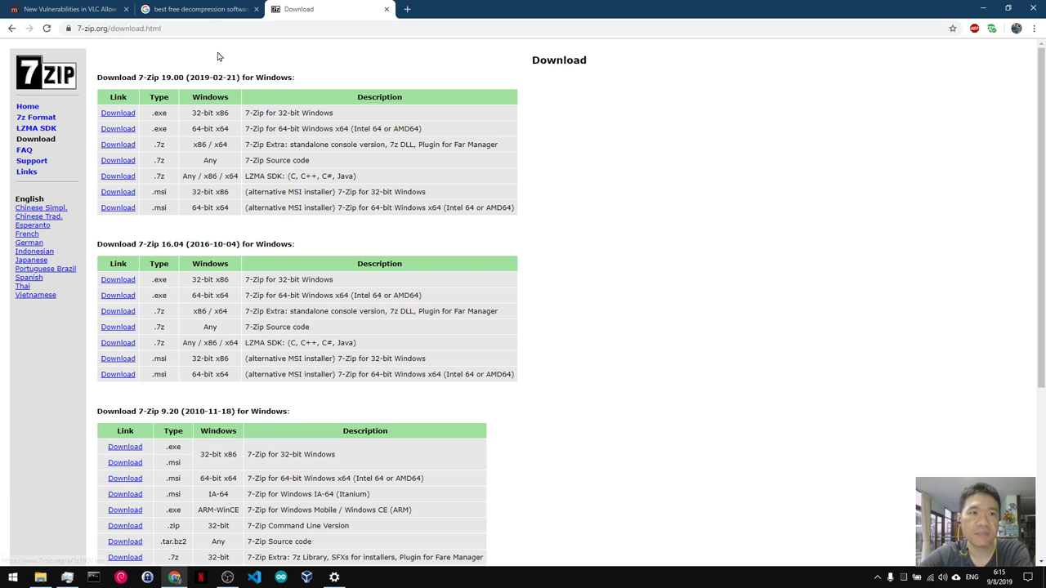
pyautogui.click(203, 11)
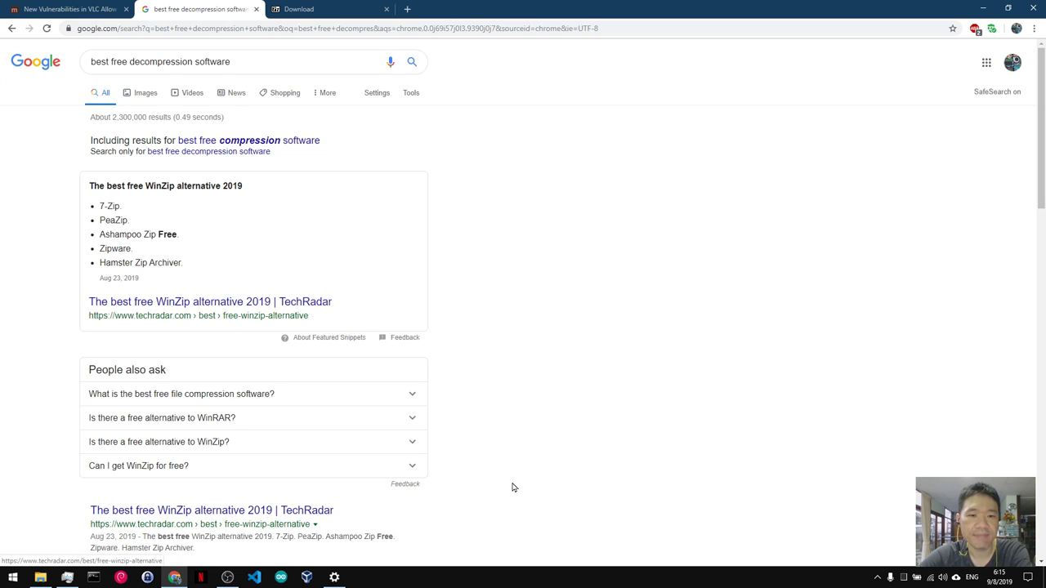
pyautogui.scroll(-4, 514, 486)
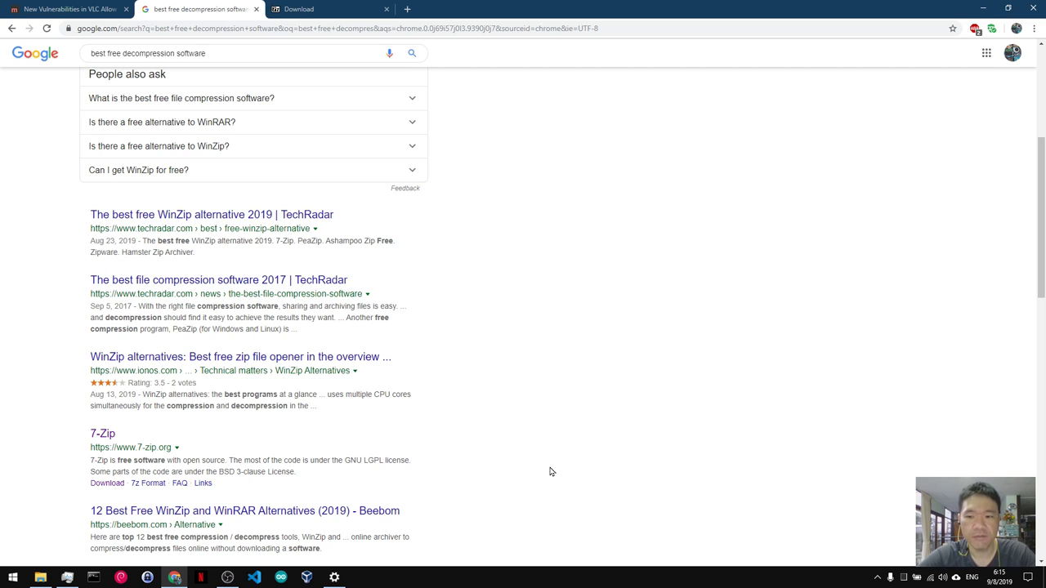
# Search Windows Settings for "uac", review the User Account Control notification level, and close its window
pyautogui.click(335, 578)
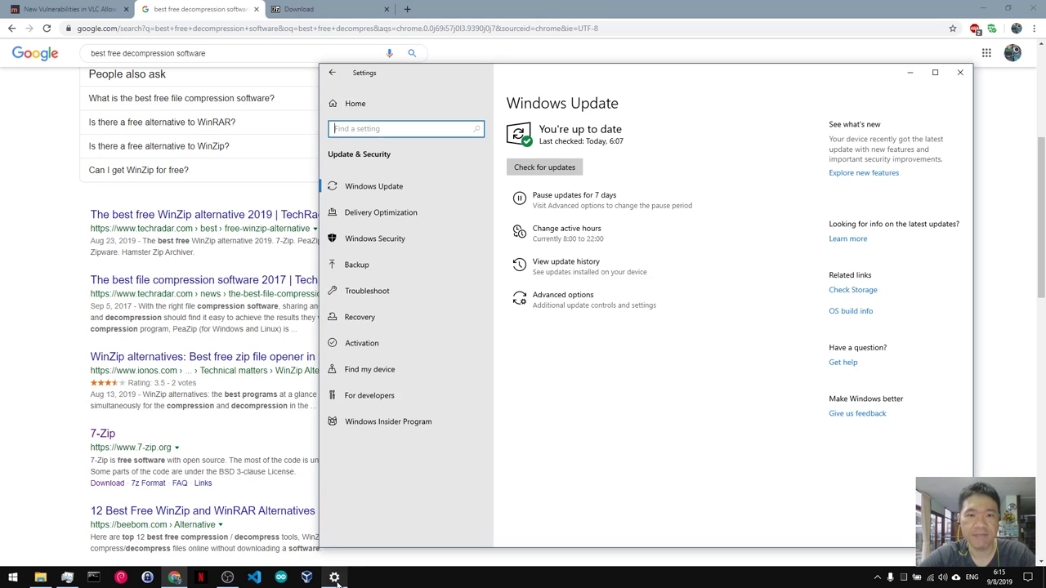
pyautogui.click(437, 131)
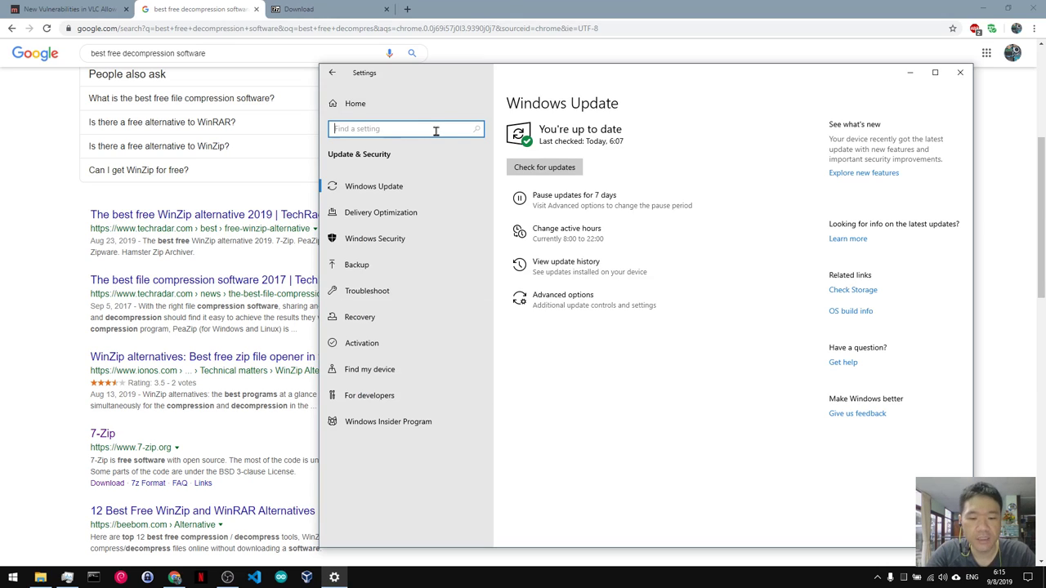
pyautogui.write('uac')
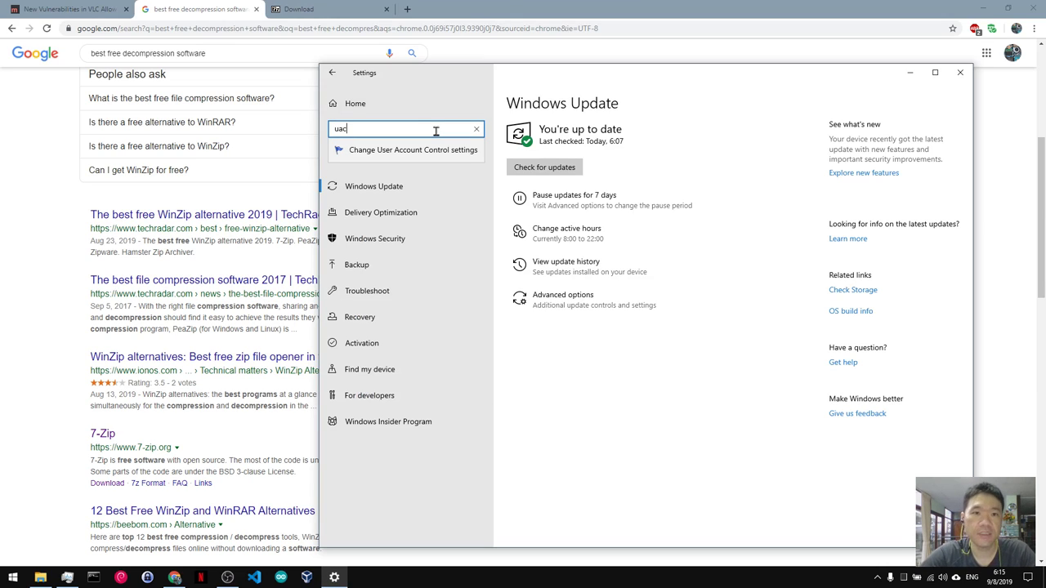
pyautogui.click(431, 150)
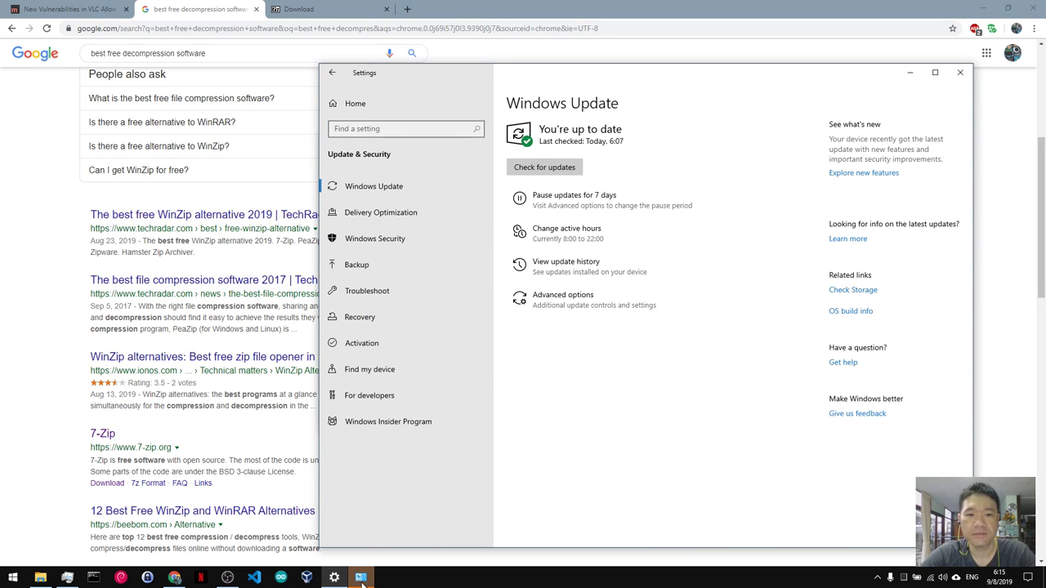
pyautogui.click(362, 578)
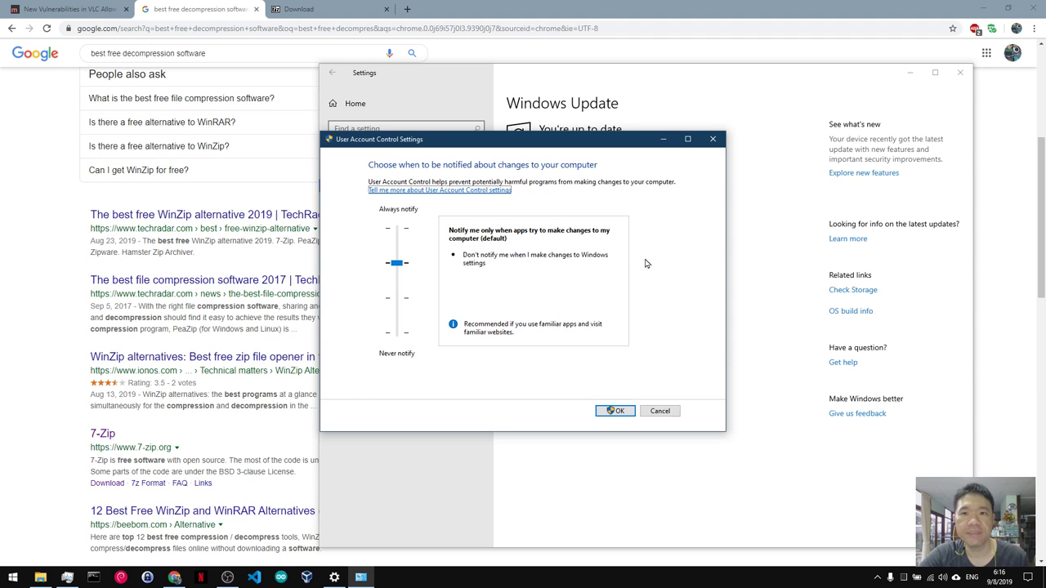
pyautogui.click(711, 140)
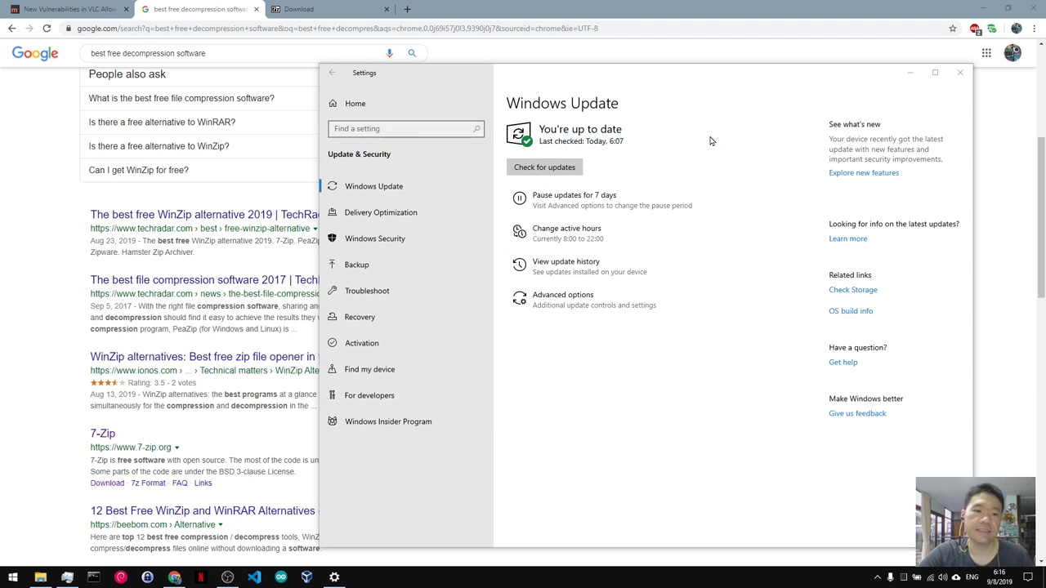
# Find the AutoPlay settings and turn off AutoPlay for all media and devices
pyautogui.click(388, 129)
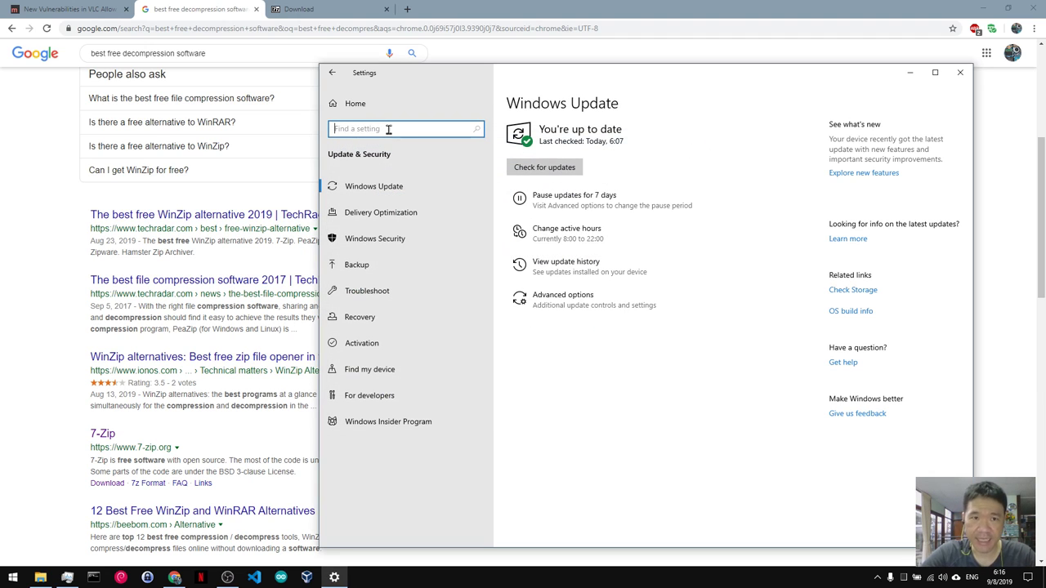
pyautogui.write('au')
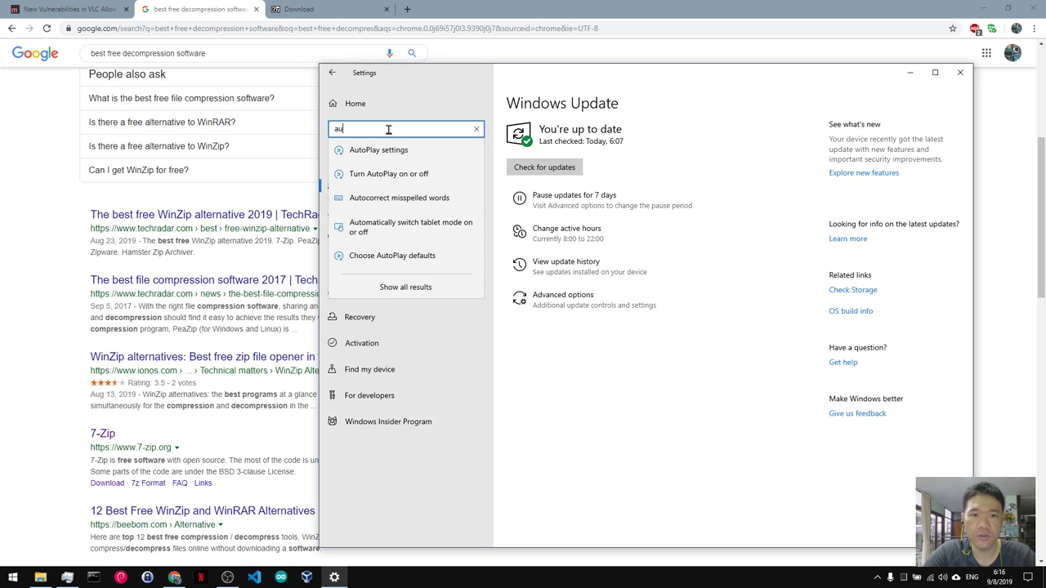
pyautogui.press('Down')
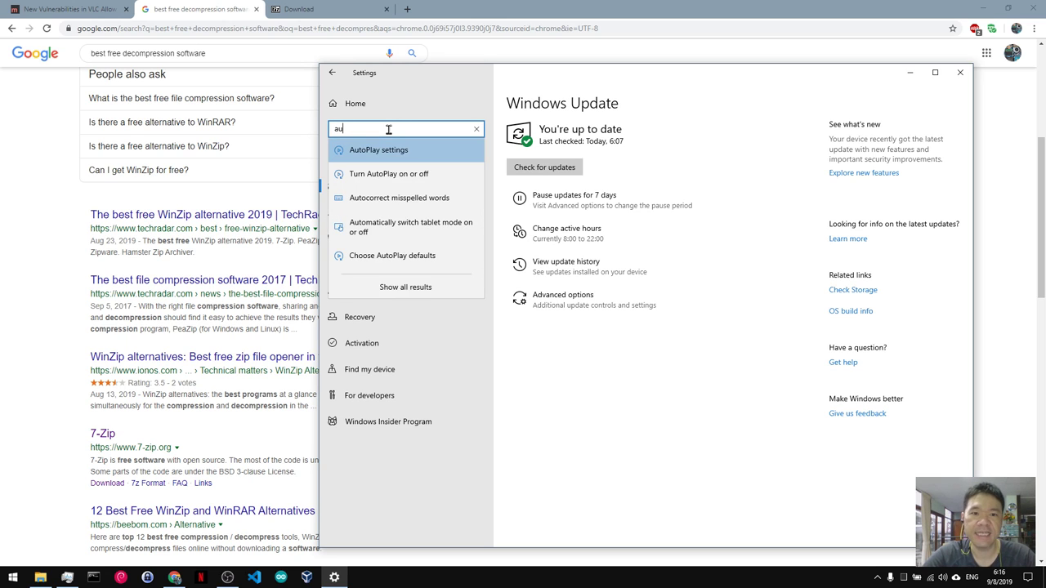
pyautogui.press('Return')
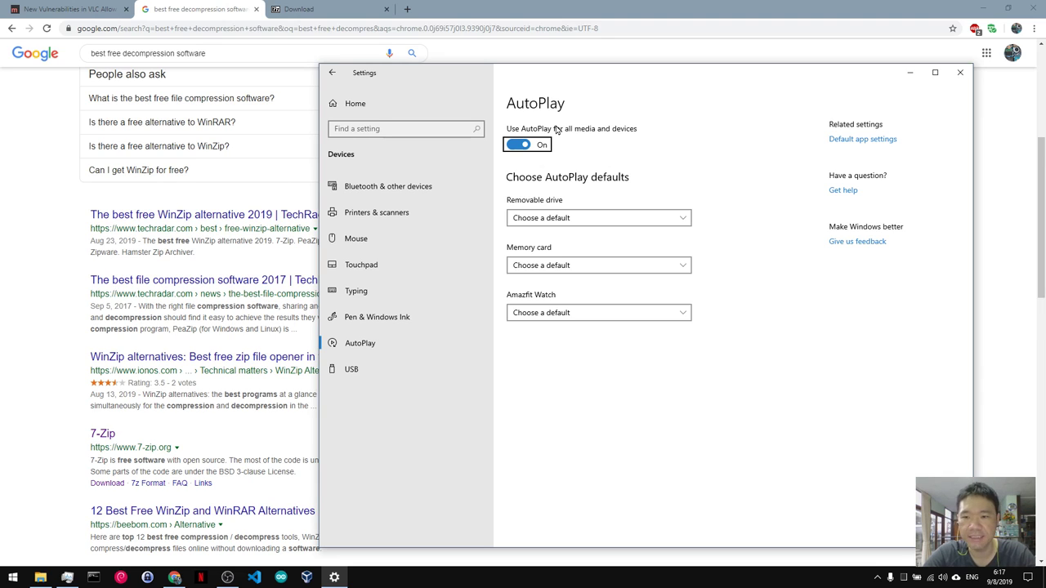
pyautogui.click(528, 147)
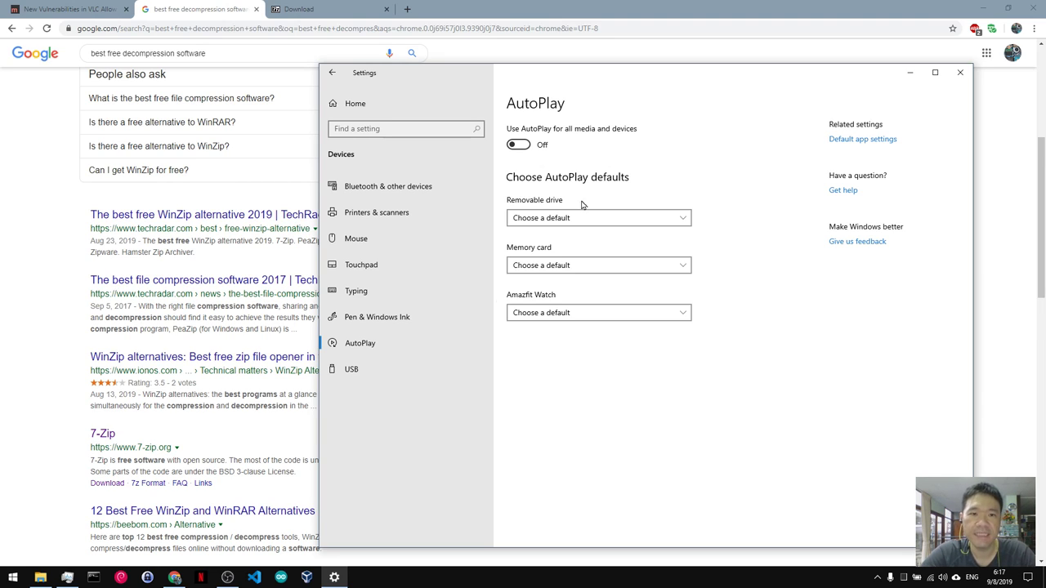
# Look at the USB device settings, go back to the AutoPlay page, and close Windows Settings
pyautogui.click(433, 372)
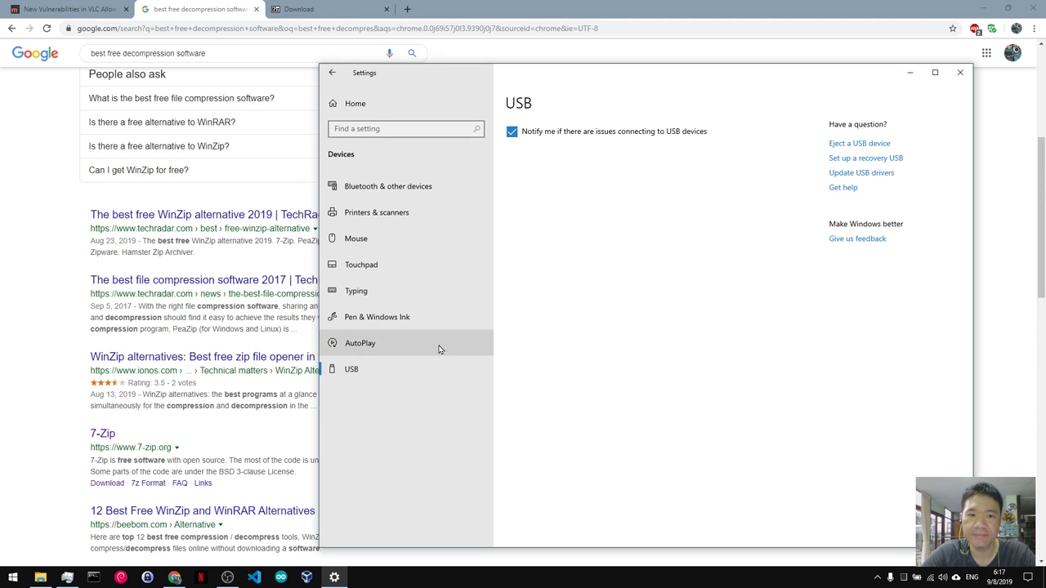
pyautogui.click(438, 349)
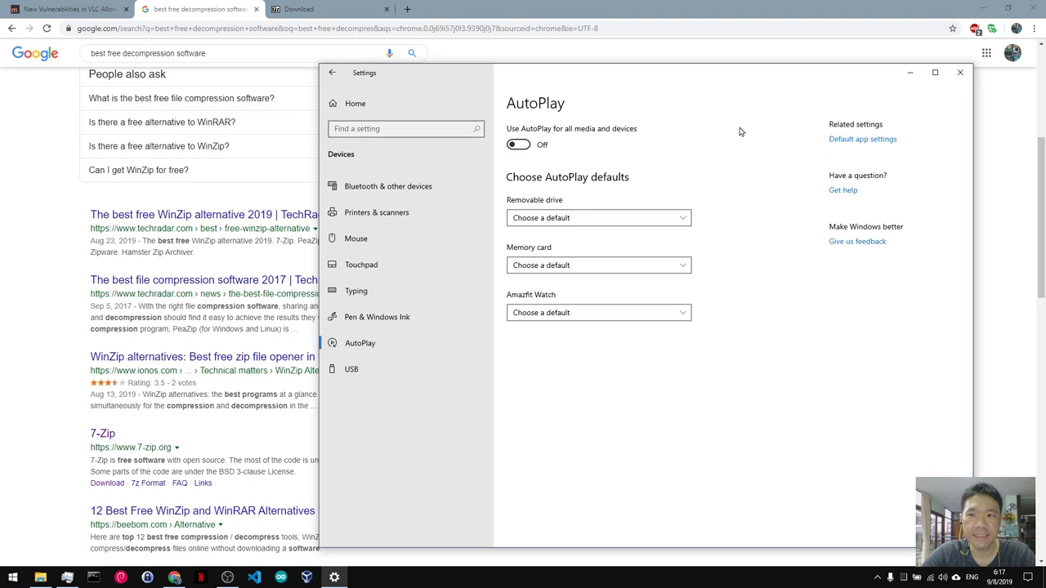
pyautogui.click(960, 73)
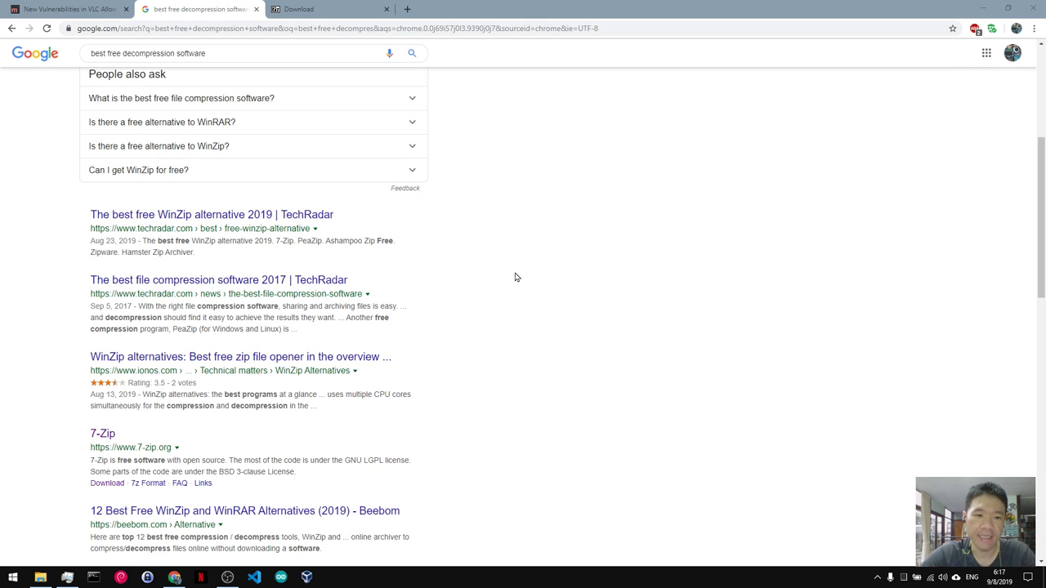
# Search Windows for "fire" and open Windows Defender Firewall
pyautogui.click(22, 578)
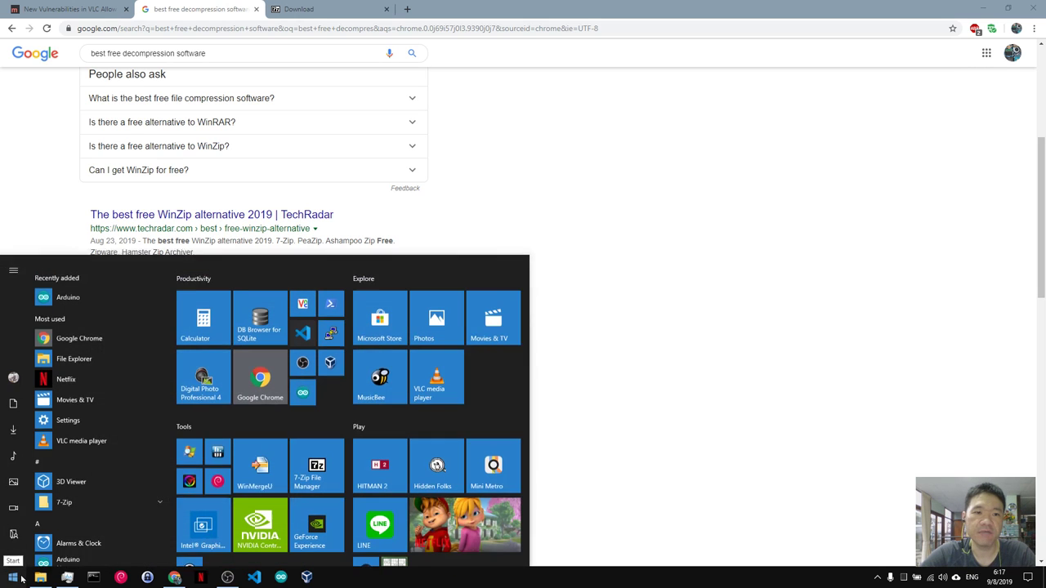
pyautogui.click(22, 578)
pyautogui.write('fire')
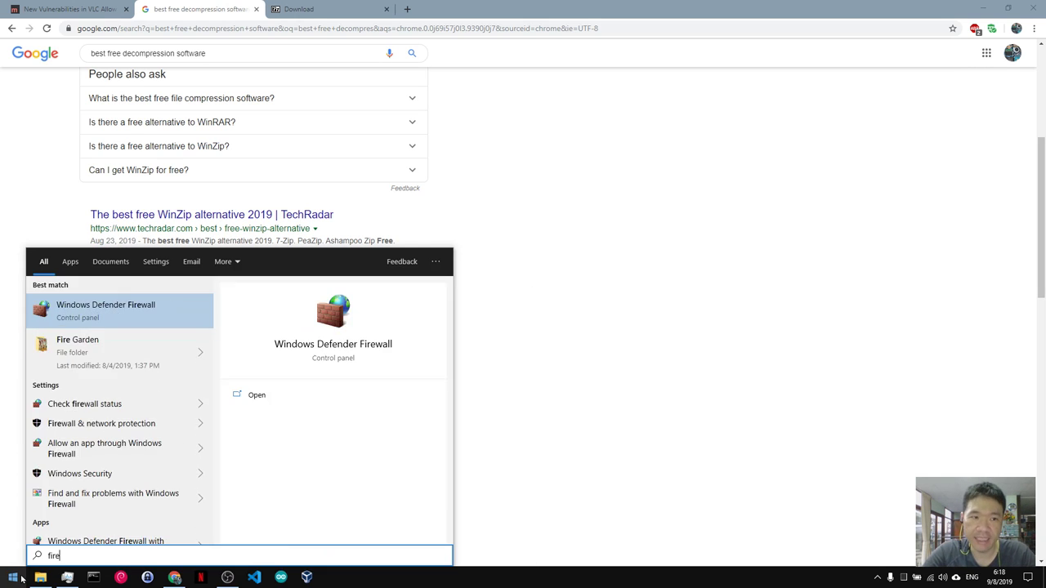
pyautogui.press('Return')
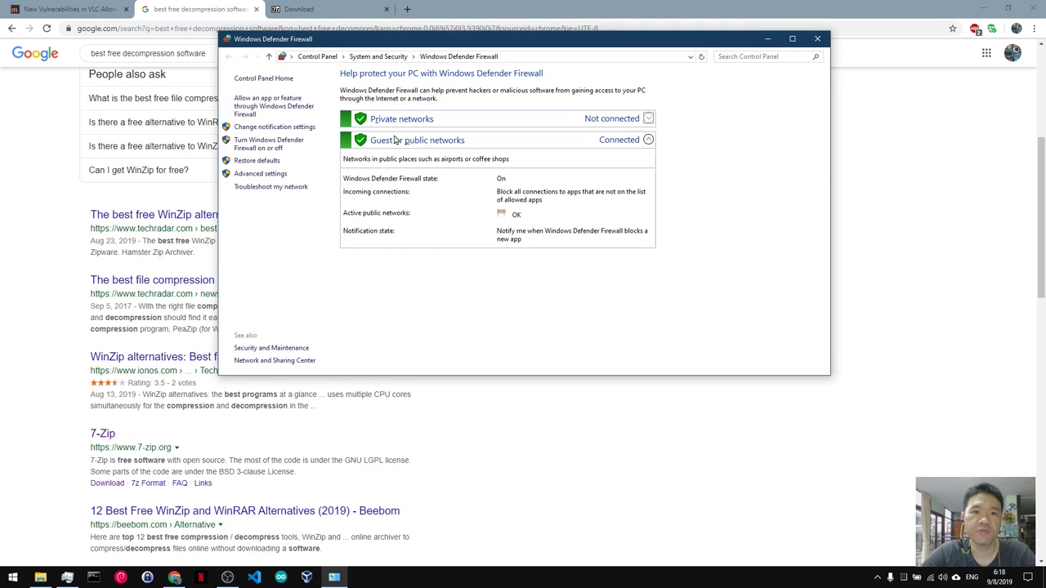
pyautogui.click(13, 577)
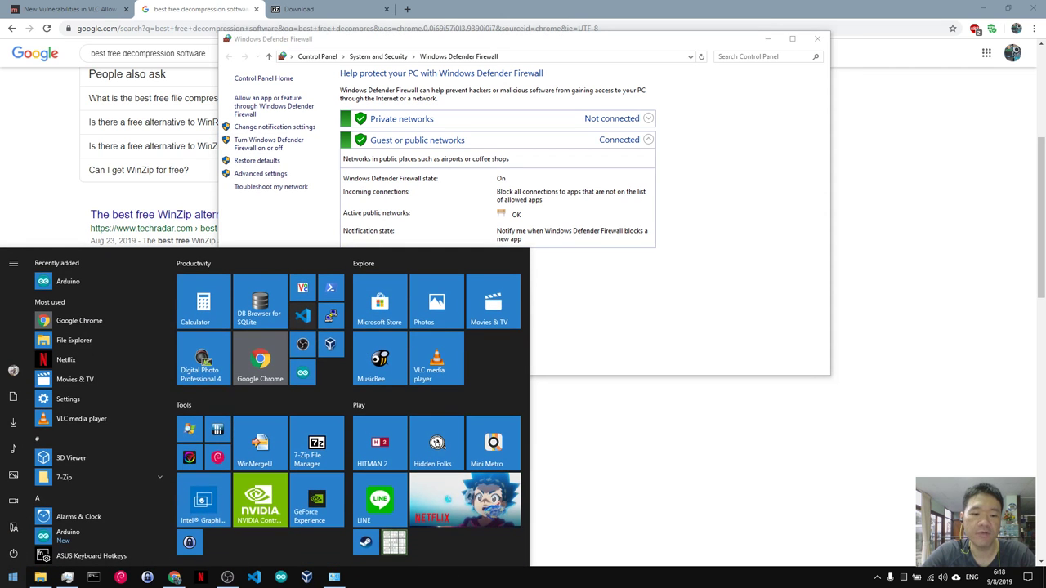
pyautogui.write('fire')
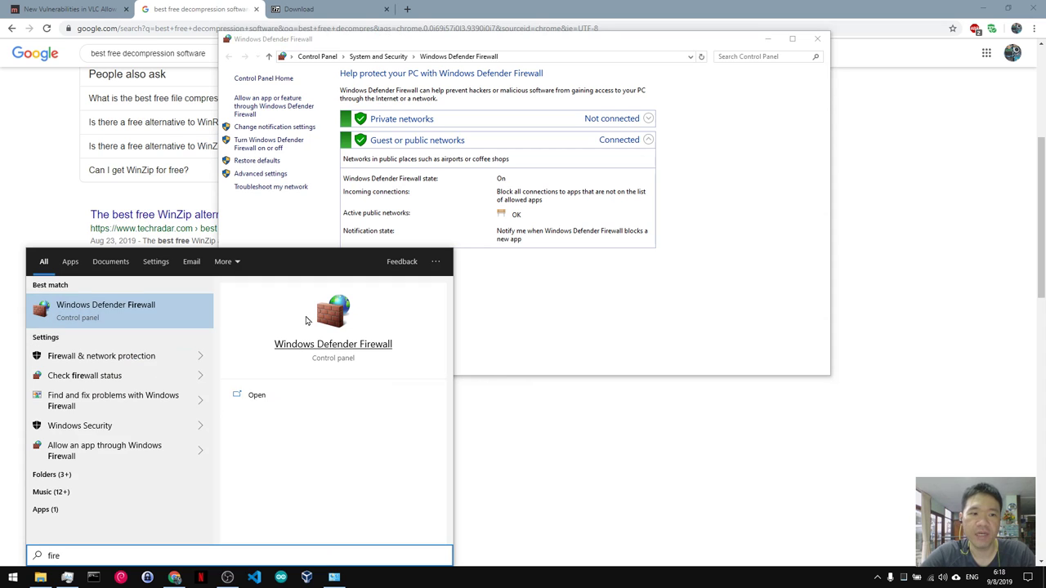
pyautogui.click(631, 294)
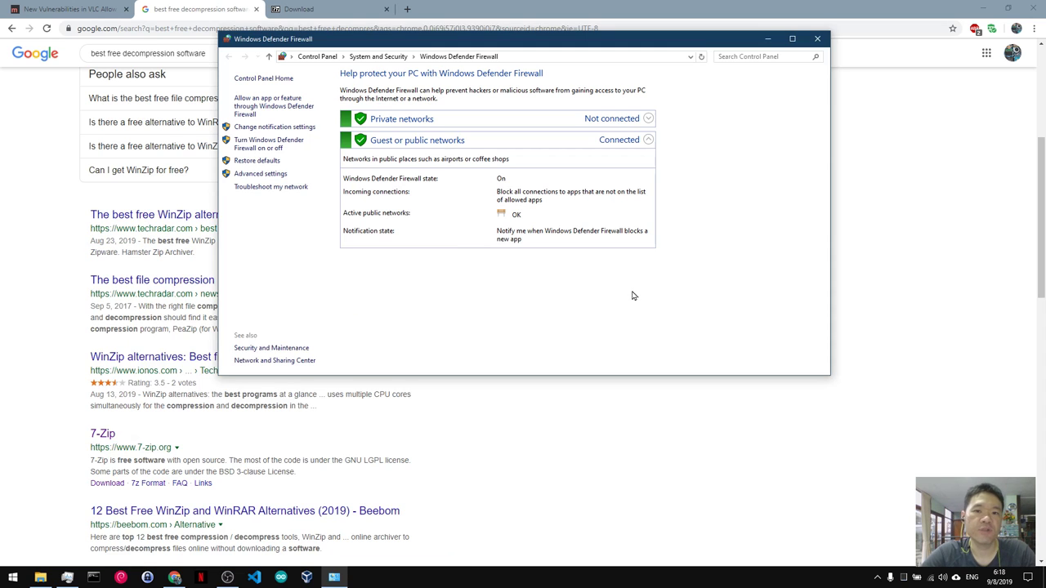
# Expand the firewall details for private networks, and view the firewall's advanced settings before closing that window
pyautogui.click(573, 121)
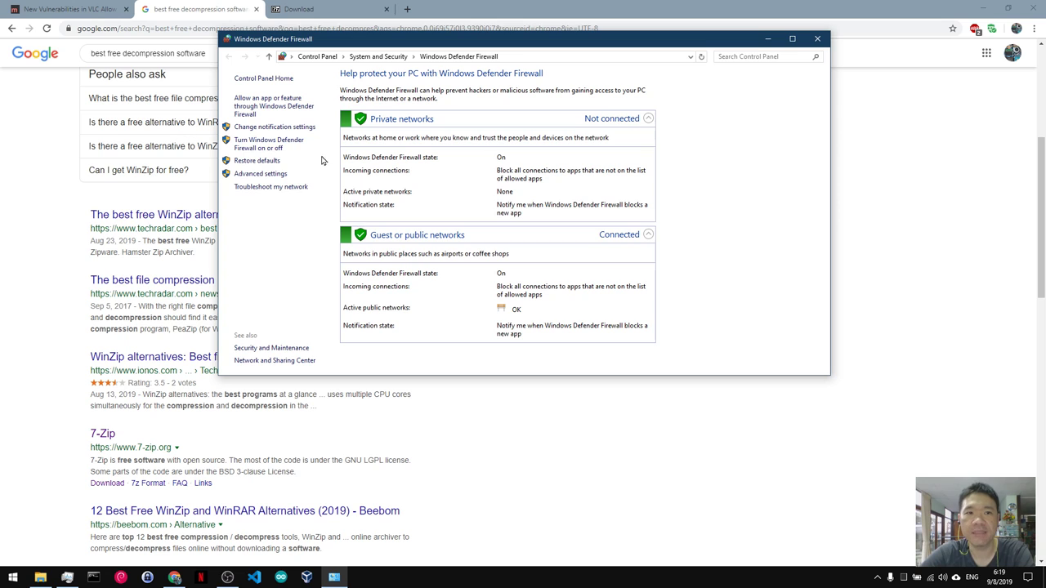
pyautogui.click(259, 174)
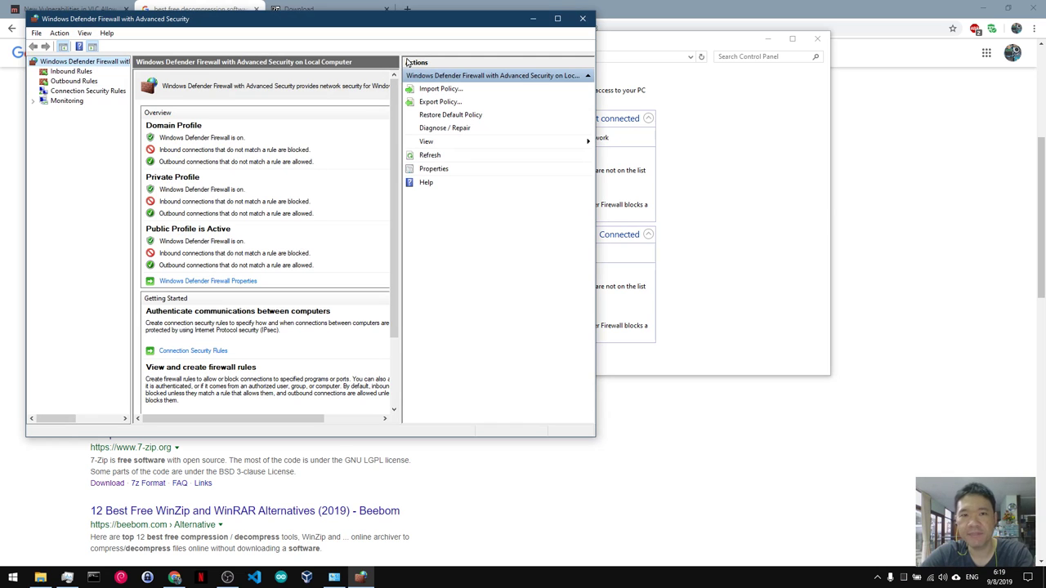
pyautogui.click(583, 20)
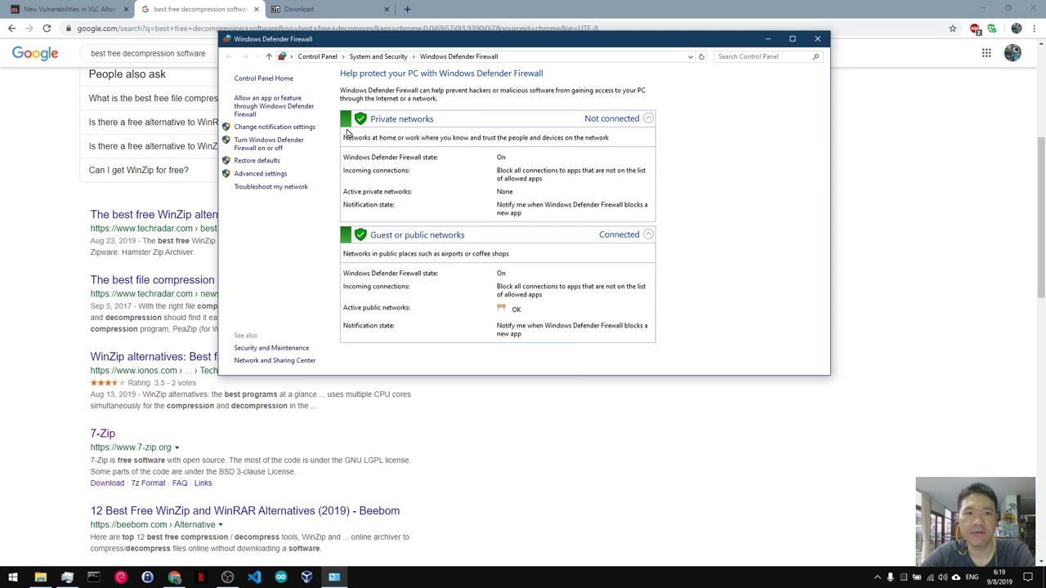
# Open the list of apps allowed through Windows Defender Firewall and examine their private and public network permissions
pyautogui.click(274, 105)
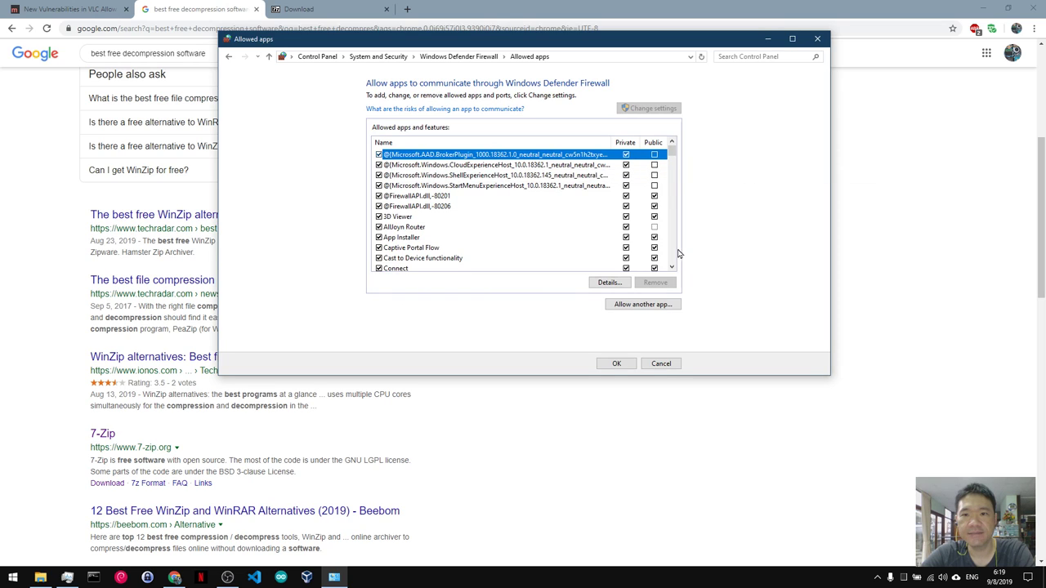
pyautogui.scroll(-10, 674, 254)
pyautogui.scroll(-15, 673, 253)
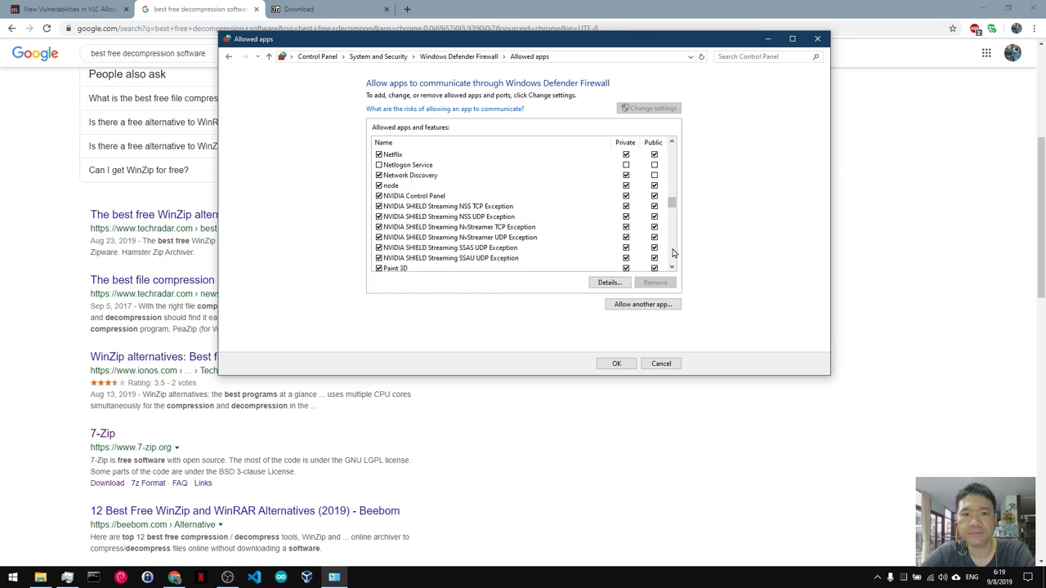
pyautogui.scroll(12, 675, 196)
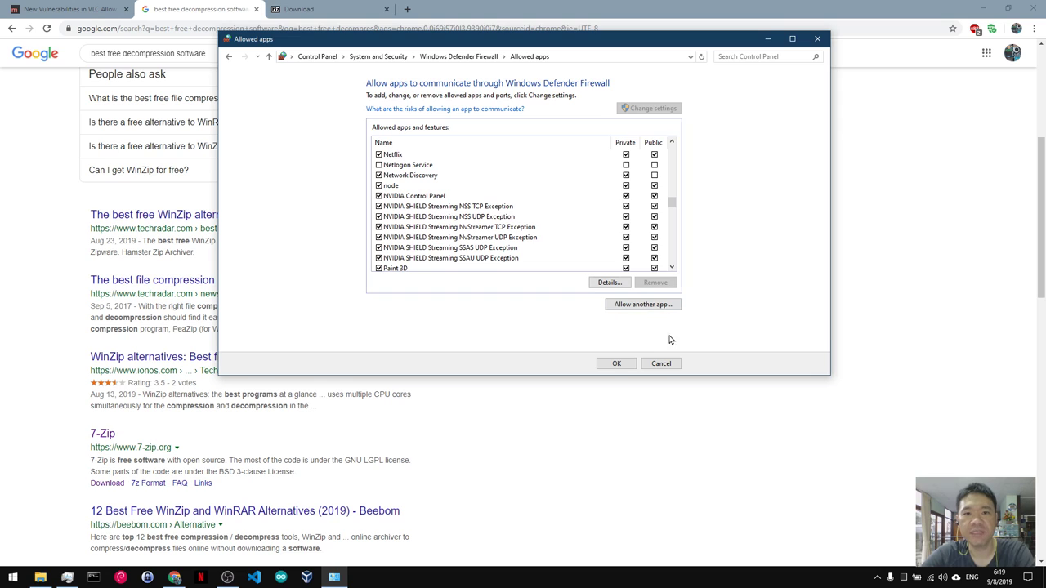
pyautogui.click(671, 242)
pyautogui.click(672, 242)
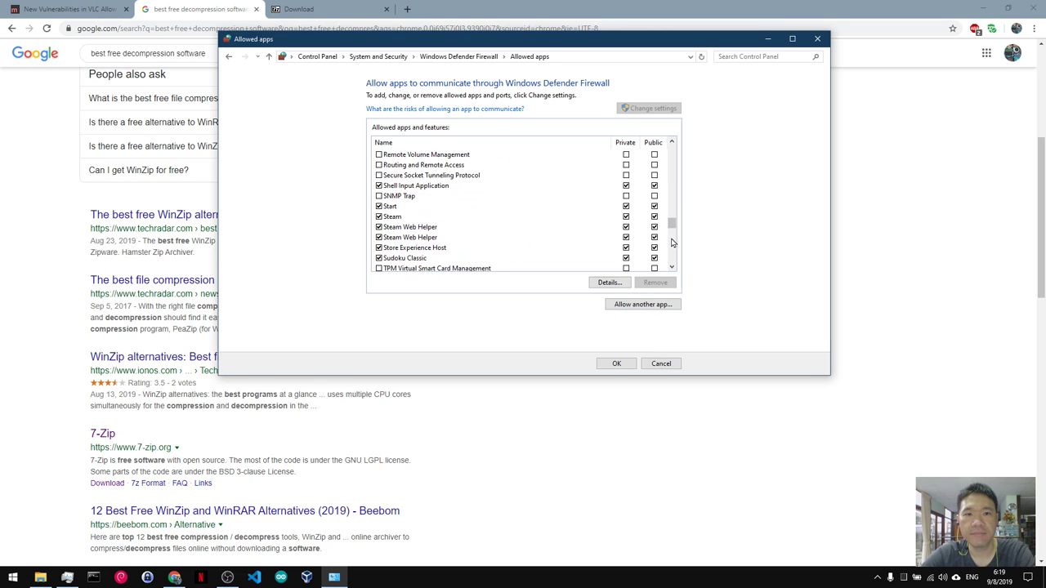
pyautogui.click(672, 242)
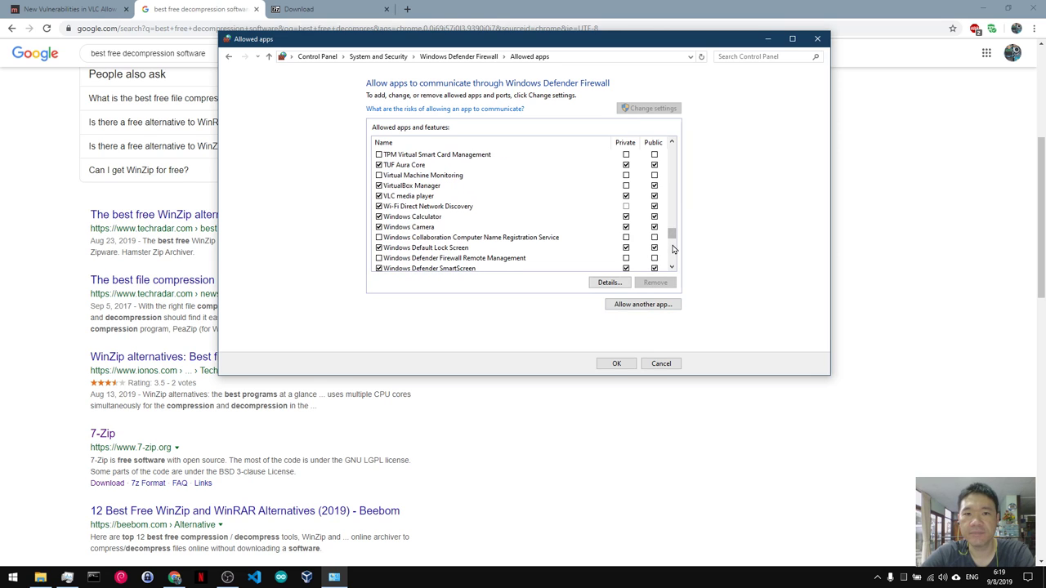
pyautogui.click(672, 248)
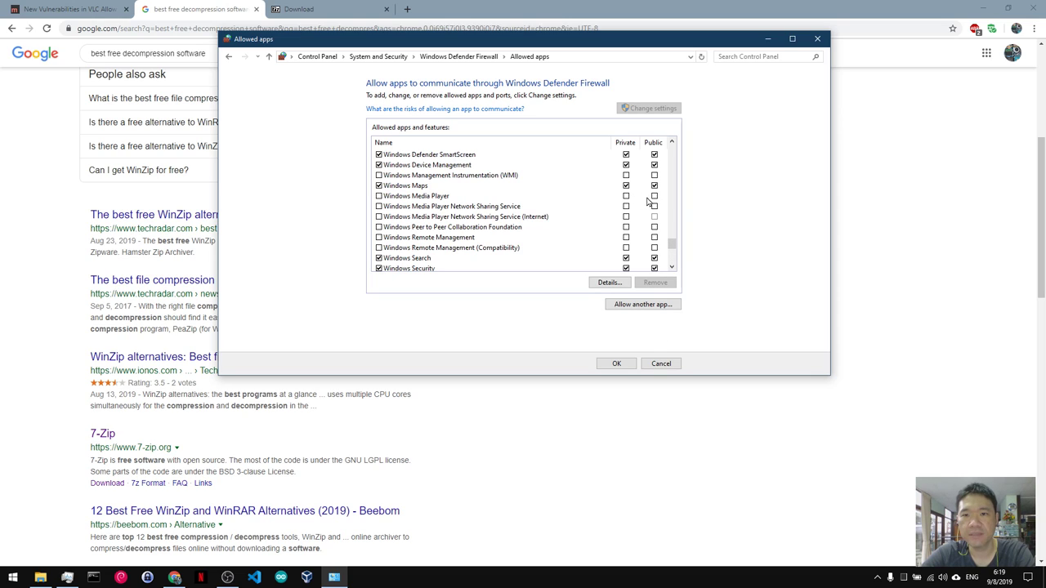
# Leave the allowed apps list without saving changes and close the Windows Defender Firewall window
pyautogui.click(661, 364)
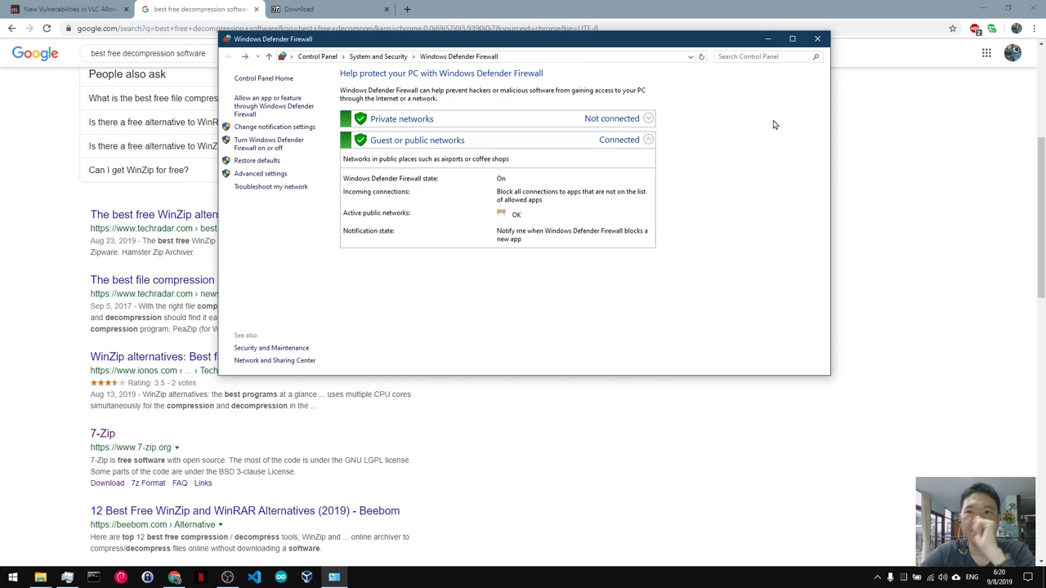
pyautogui.click(818, 39)
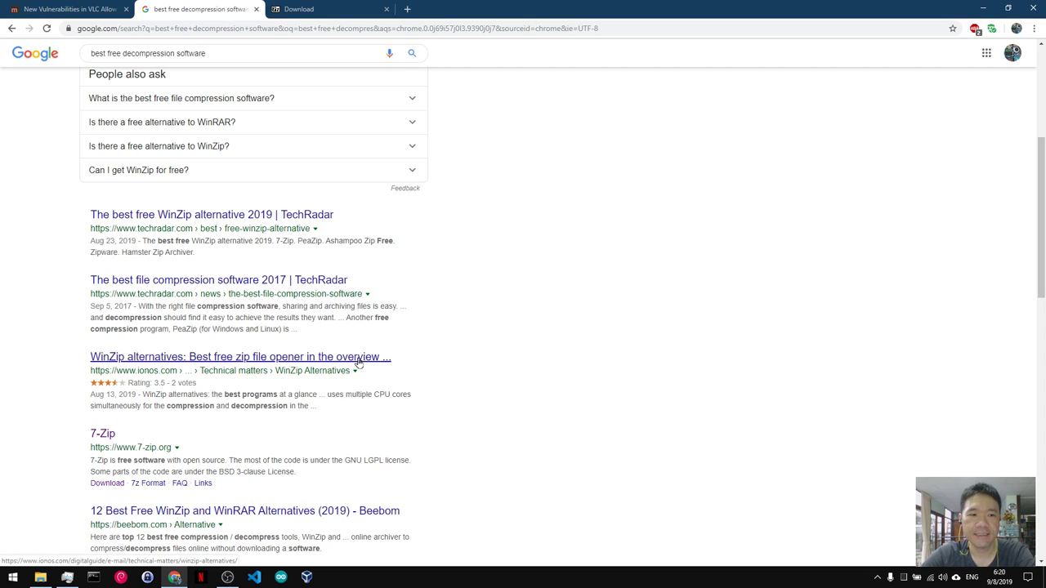
# Open a new incognito browser window, restore it from full size and move it aside to uncover the search results
pyautogui.scroll(-3, 581, 362)
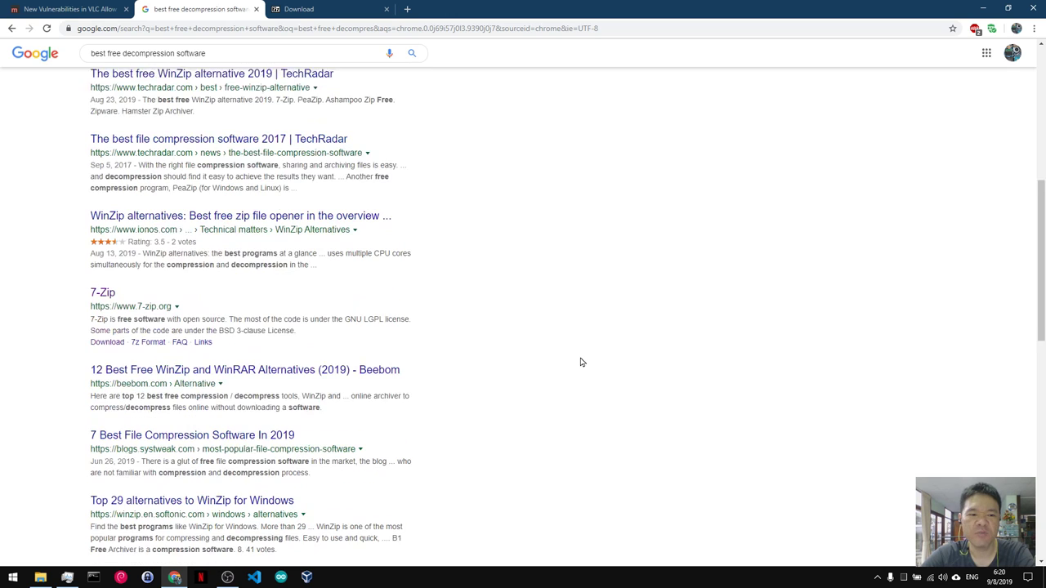
pyautogui.scroll(-1, 580, 362)
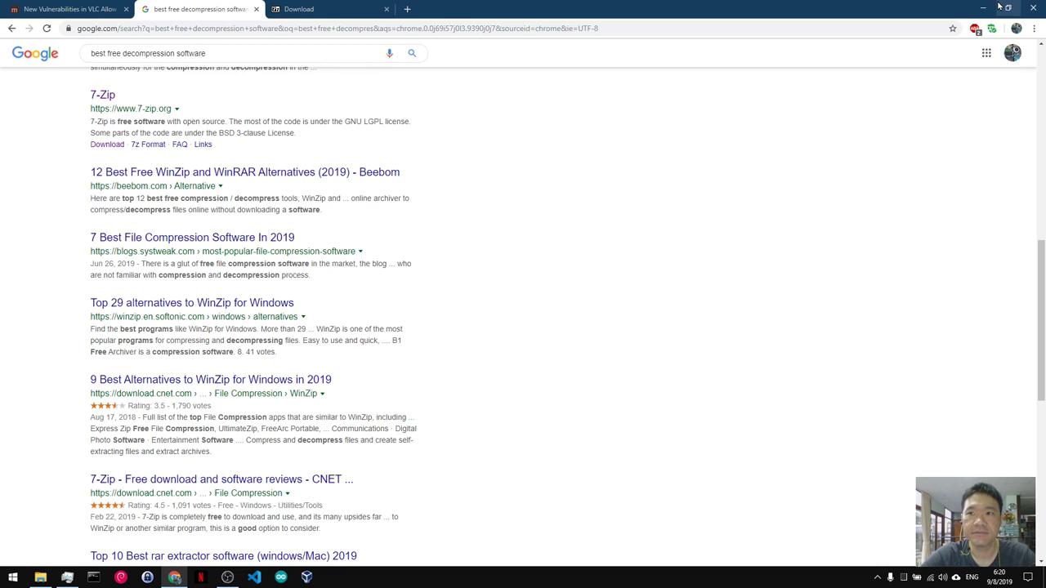
pyautogui.click(1034, 28)
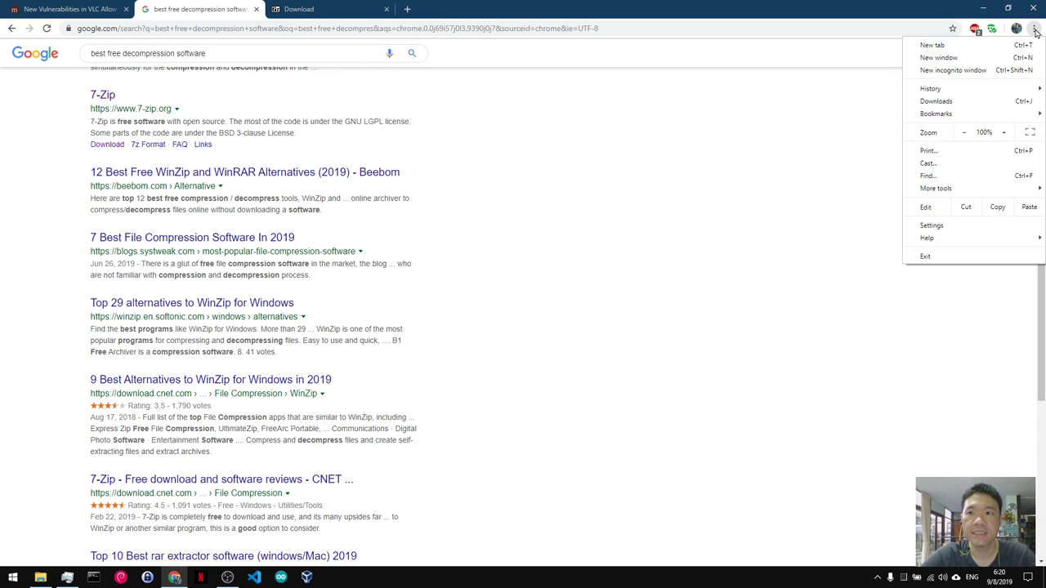
pyautogui.click(997, 73)
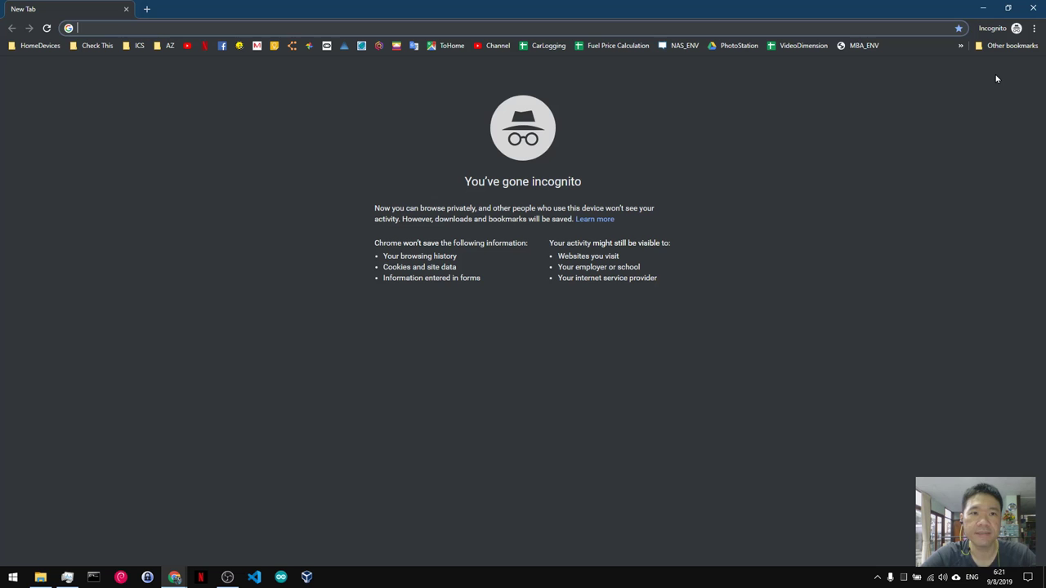
pyautogui.doubleClick(586, 17)
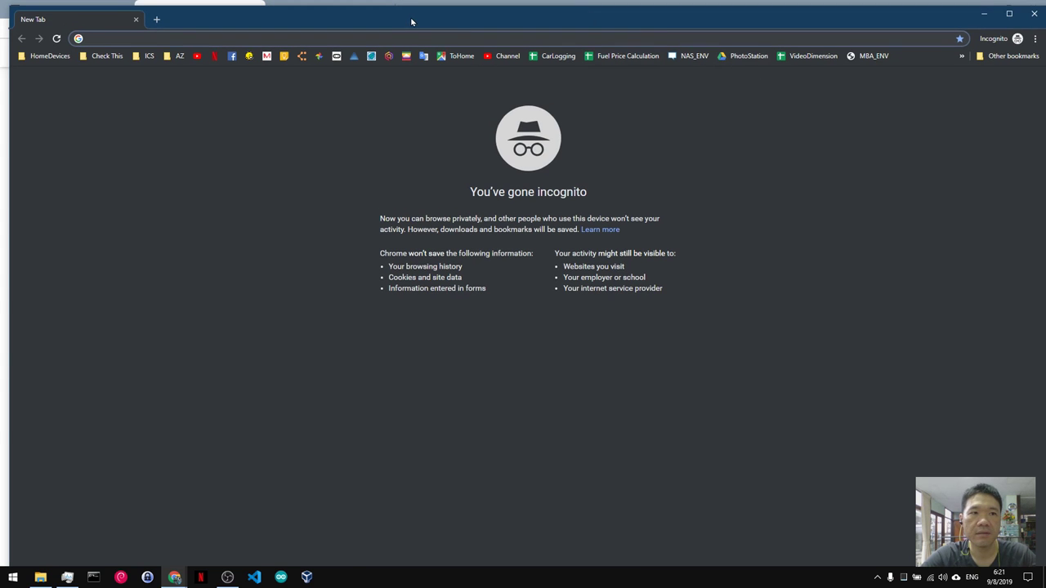
pyautogui.moveTo(411, 26); pyautogui.dragTo(761, 71)
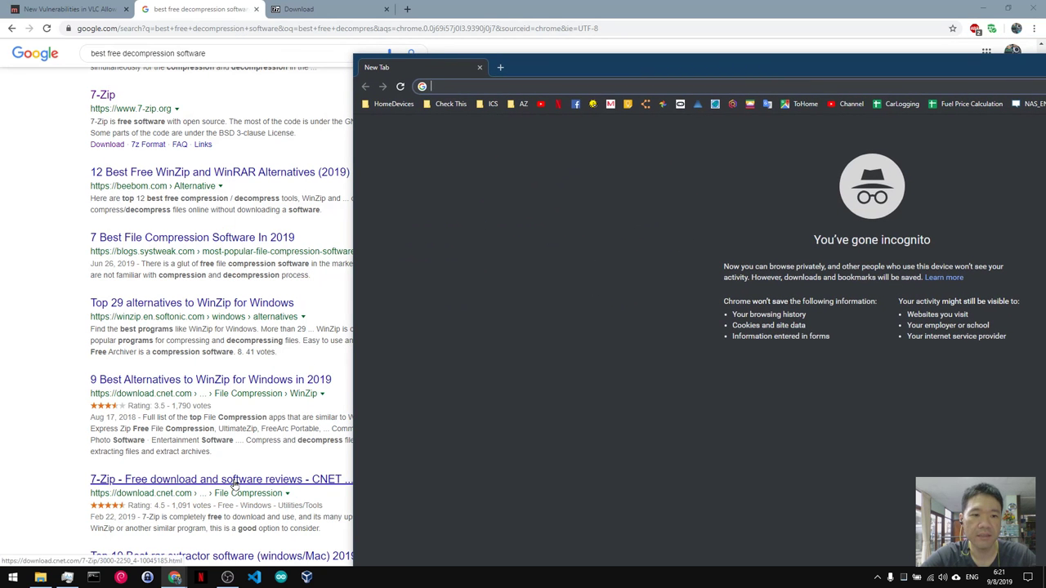
# Copy the link address of the CNET 7-Zip search result, load it in the incognito window and maximize that window
pyautogui.rightClick(234, 480)
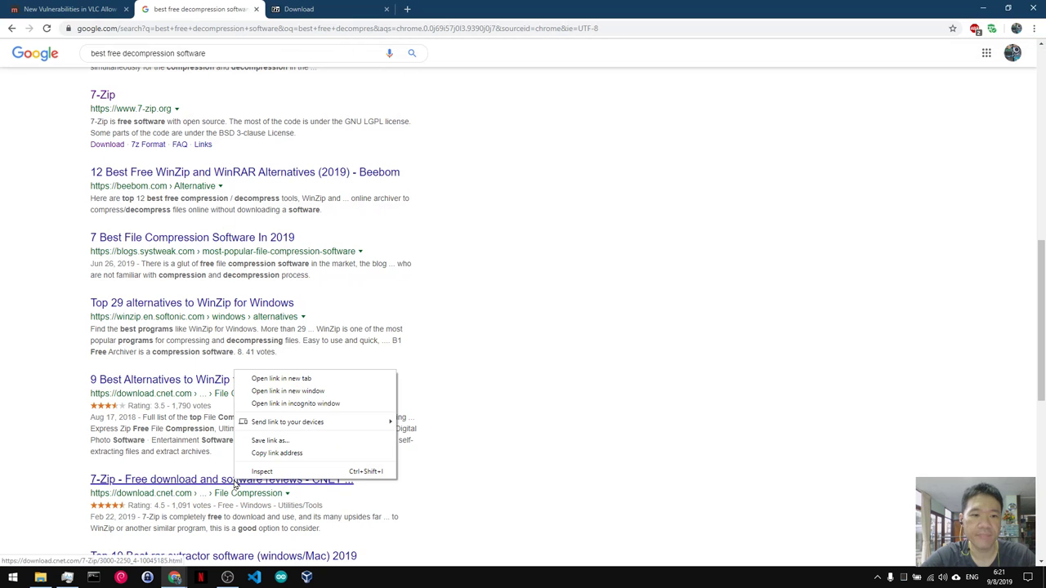
pyautogui.click(315, 454)
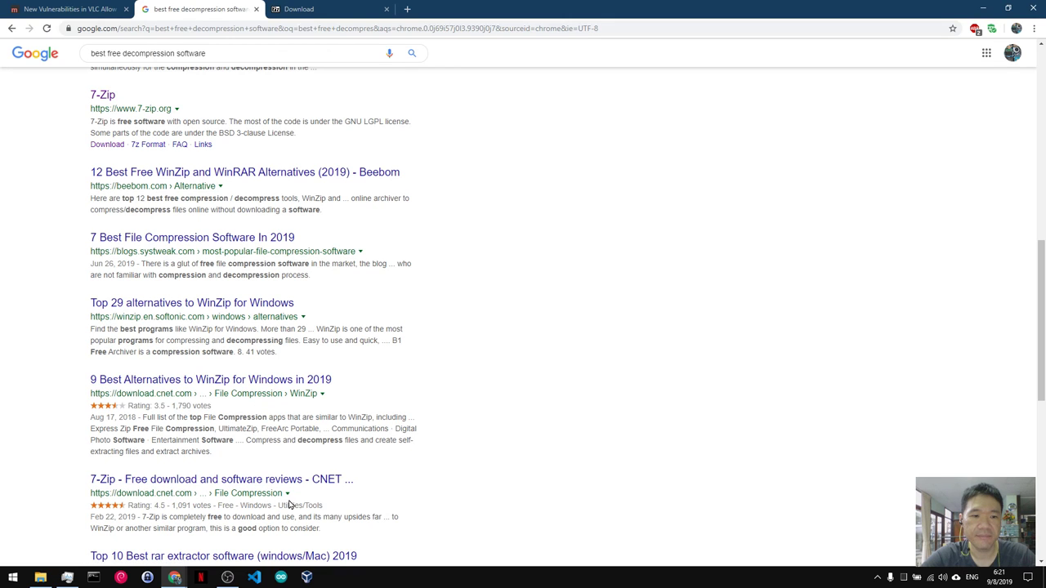
pyautogui.click(174, 577)
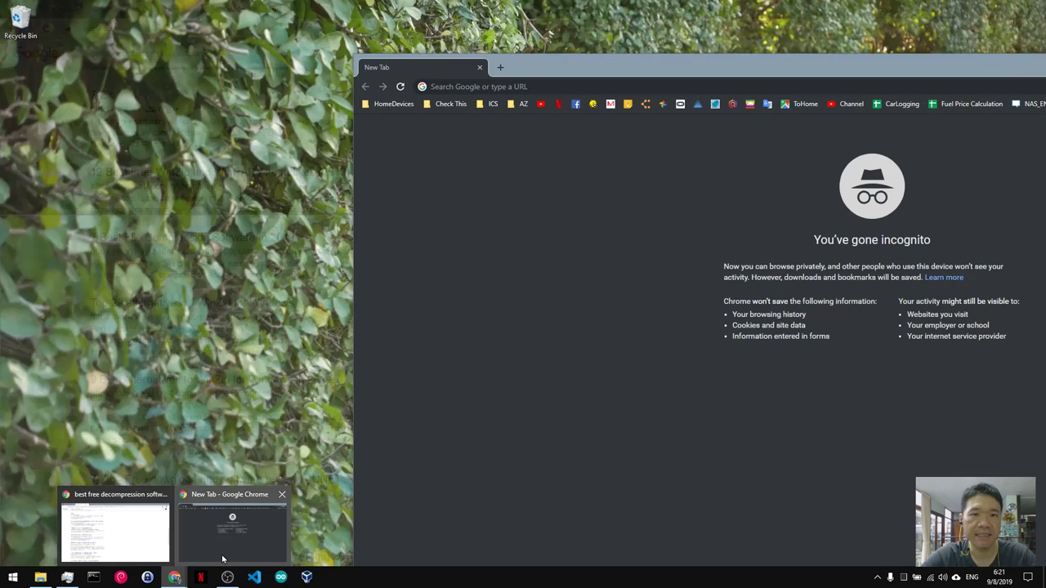
pyautogui.click(214, 547)
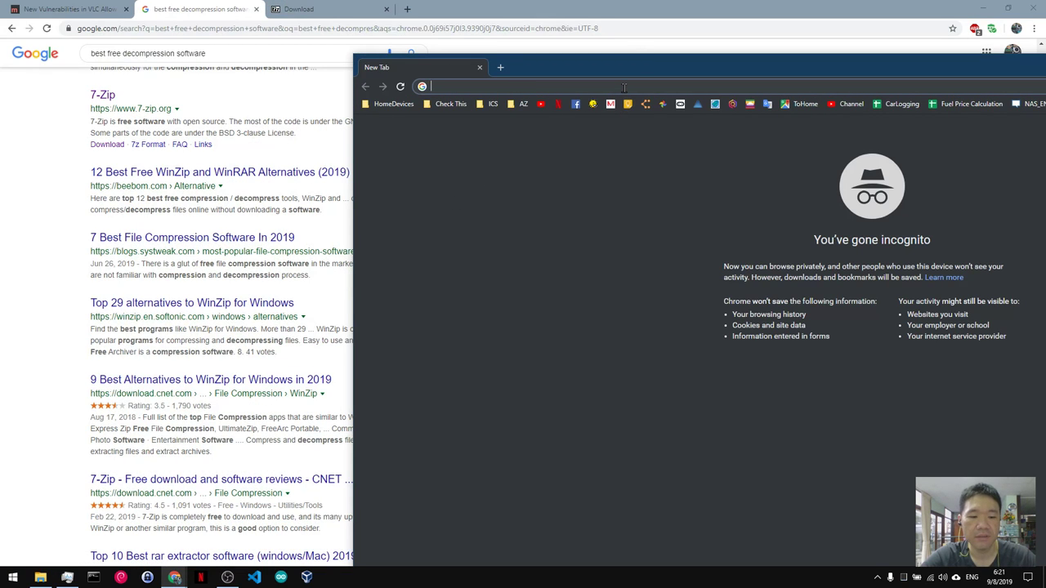
pyautogui.hotkey('ctrl', 'v')
pyautogui.press('Return')
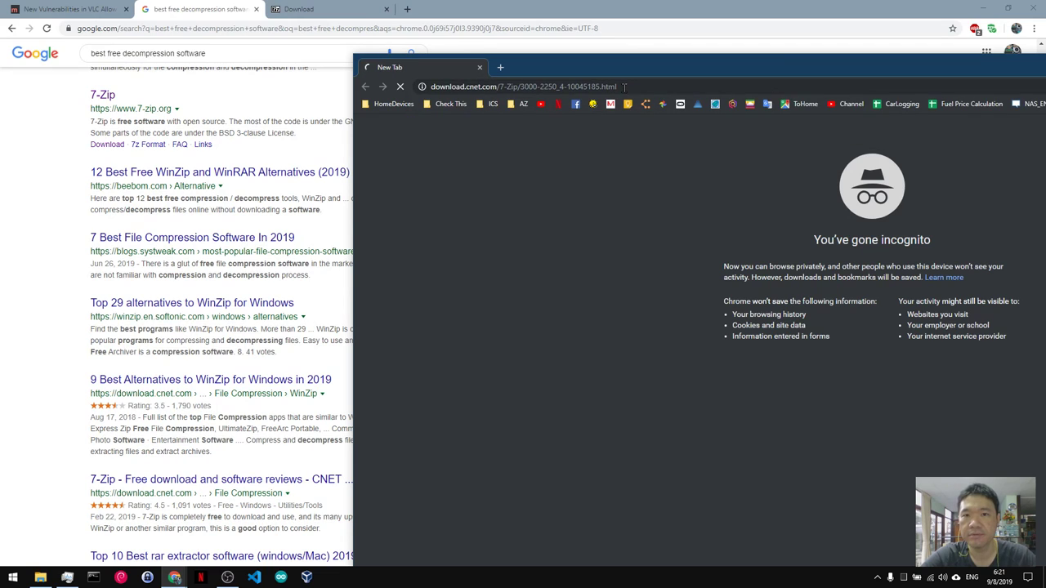
pyautogui.moveTo(652, 67); pyautogui.dragTo(333, 6)
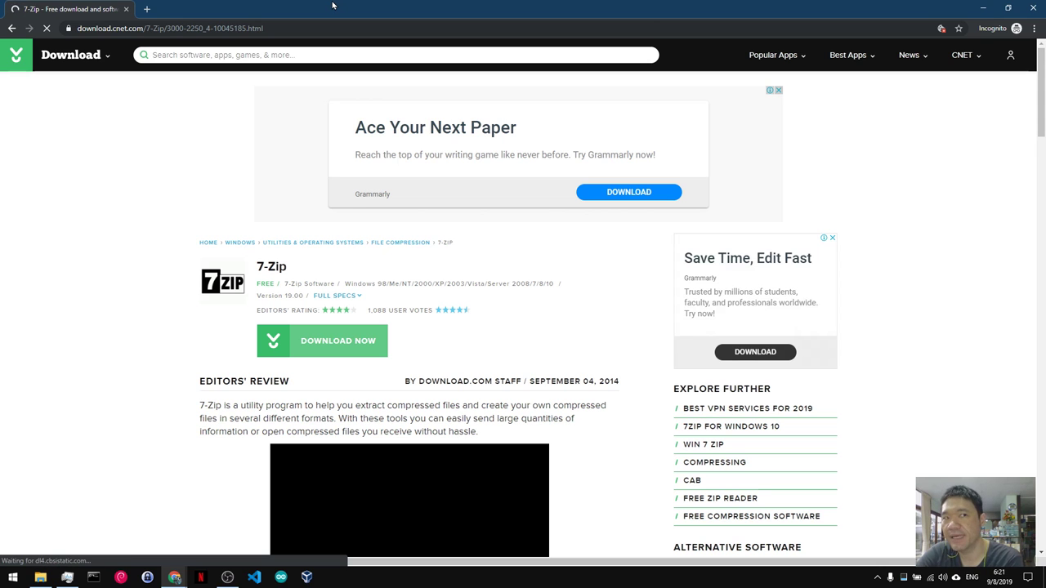
# Close the incognito window and open Windows Security
pyautogui.click(1032, 7)
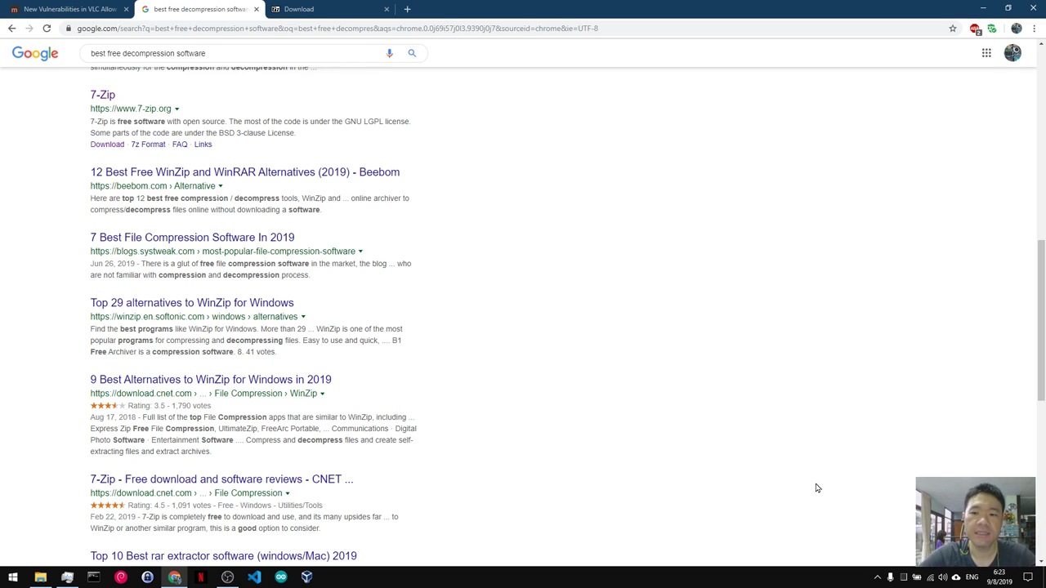
pyautogui.click(878, 578)
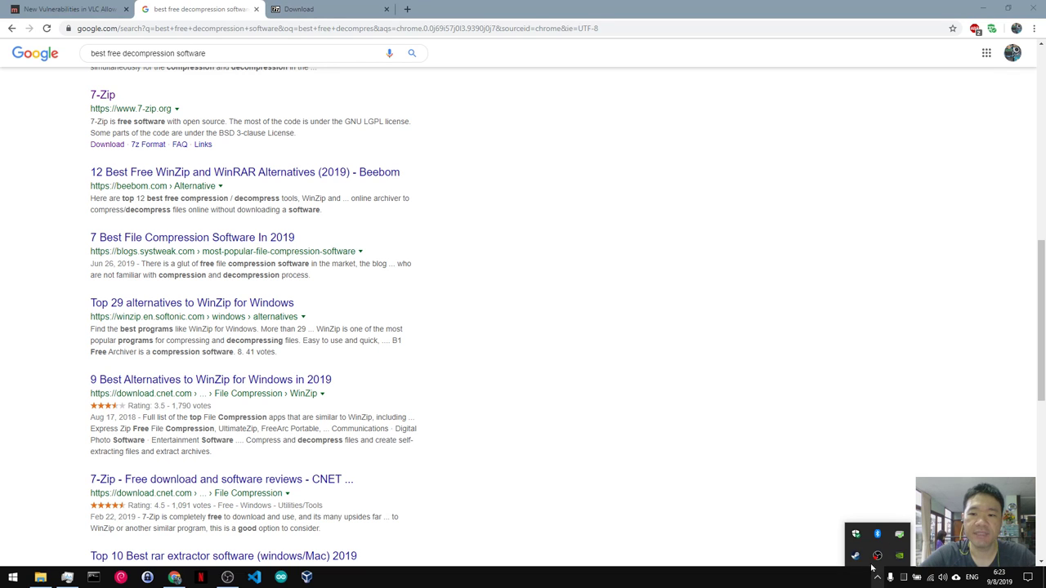
pyautogui.click(856, 535)
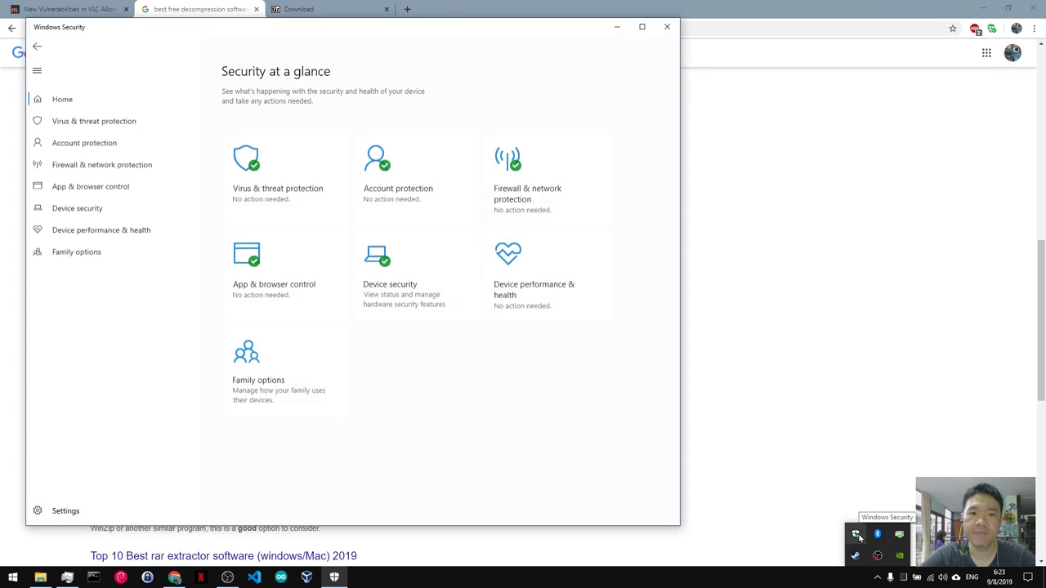
# Review the virus and threat protection page with its scan options, and view the firewall and network protection page
pyautogui.click(133, 121)
pyautogui.scroll(-1, 344, 331)
pyautogui.scroll(1, 344, 330)
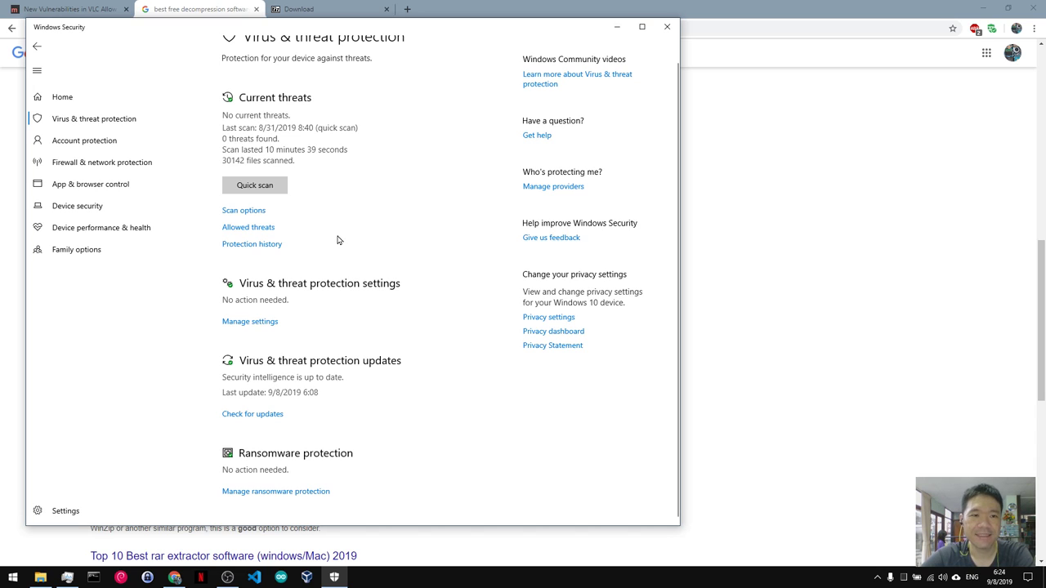
pyautogui.click(246, 211)
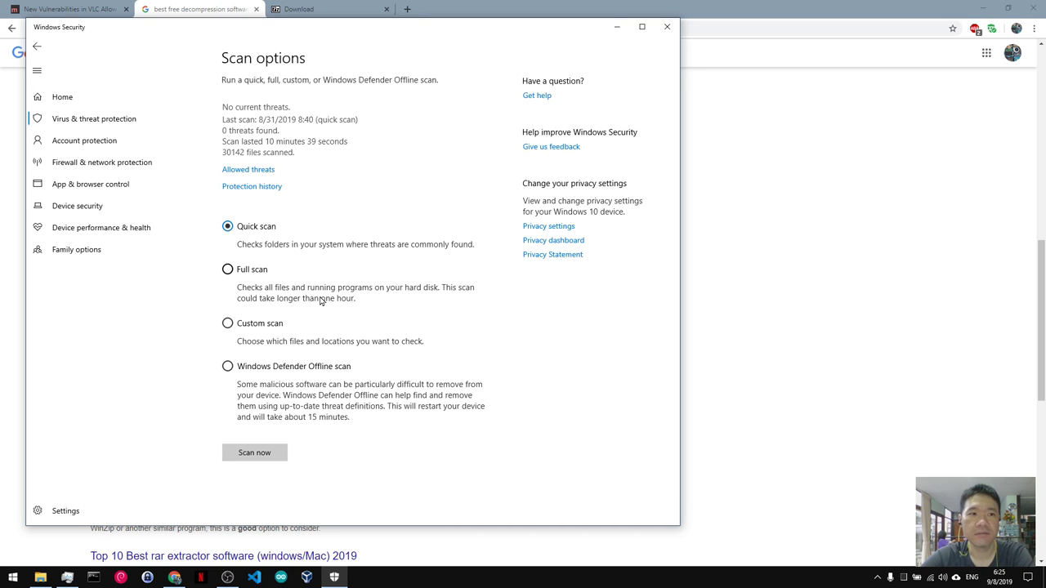
pyautogui.click(118, 168)
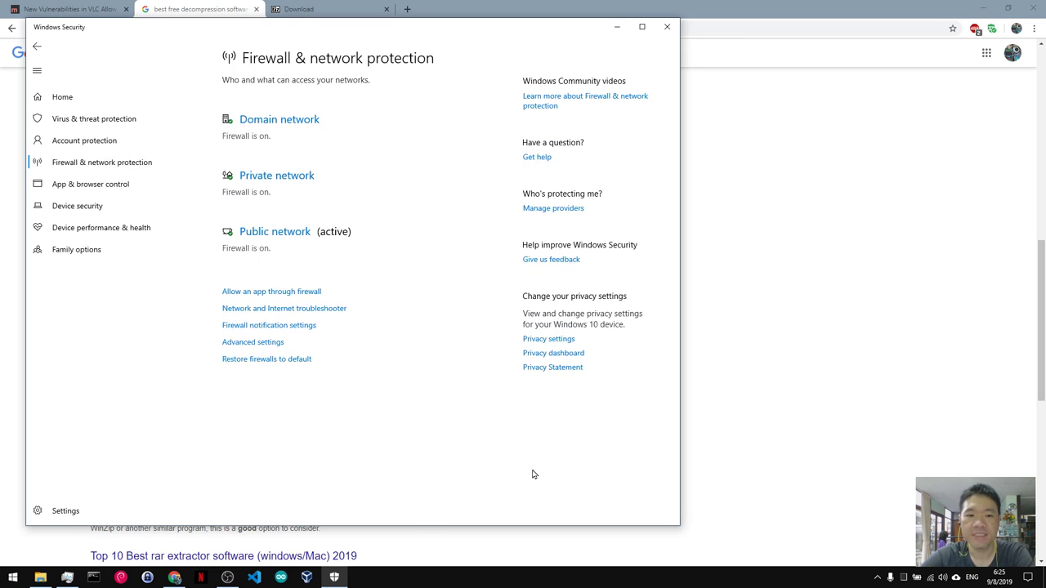
pyautogui.click(226, 582)
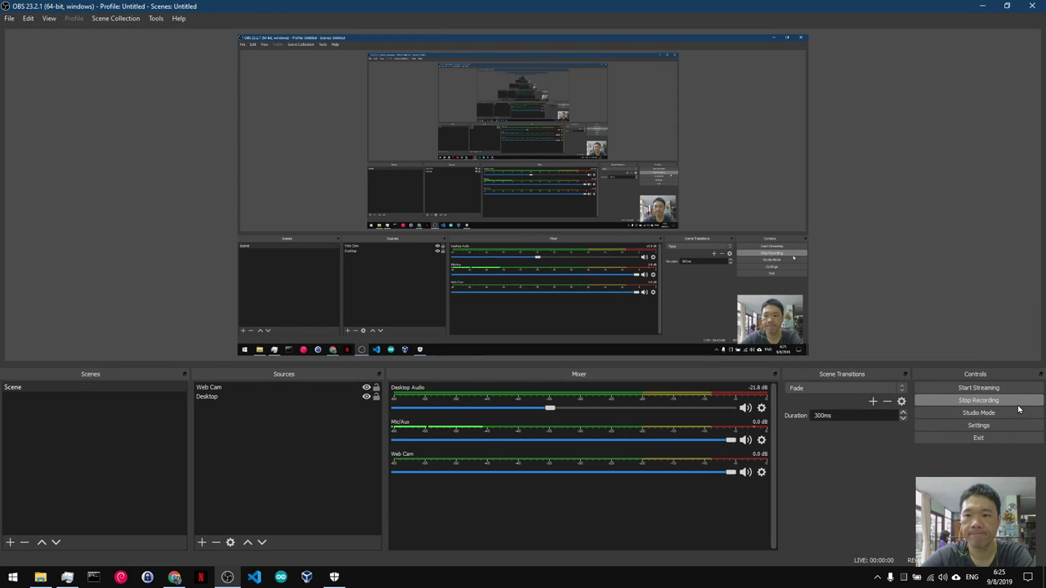